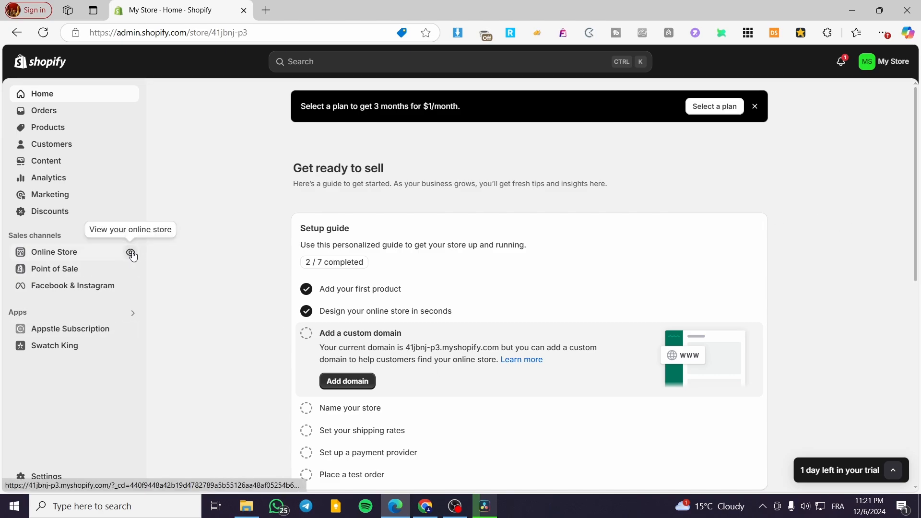
Step: Examine the live storefront's header menu, and look through the Online Store's Themes, Navigation, Pages and Preferences sections for the menu settings
click(130, 253)
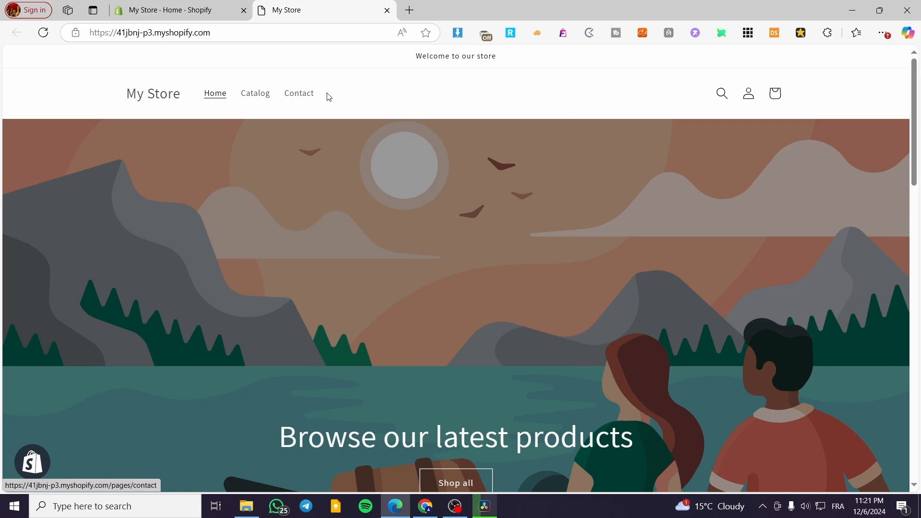
click(387, 10)
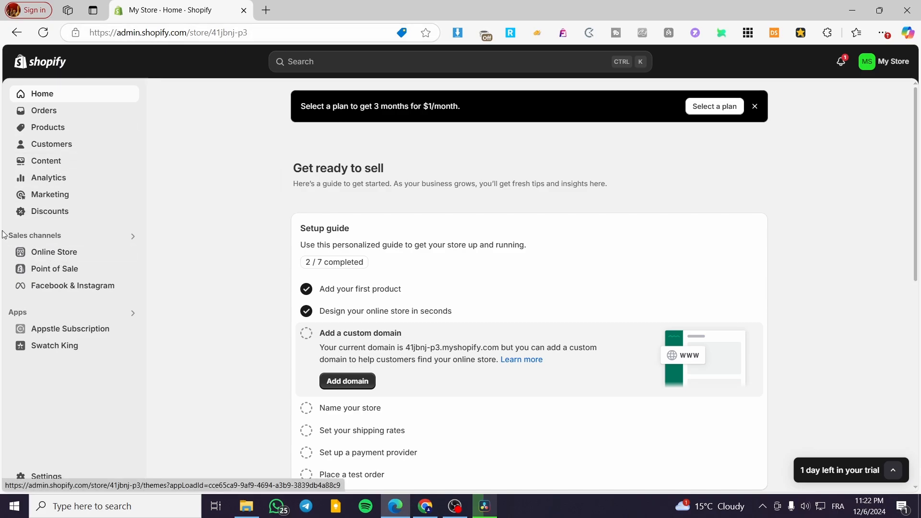
click(56, 255)
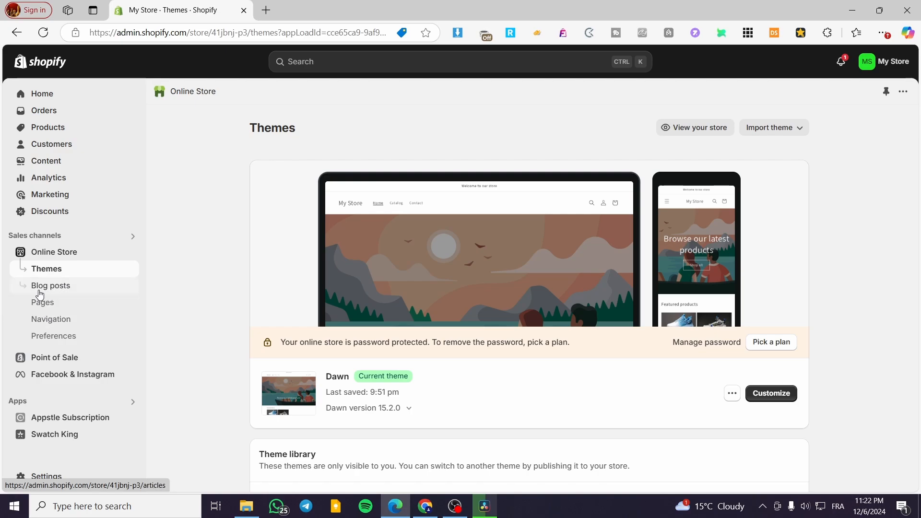
click(53, 320)
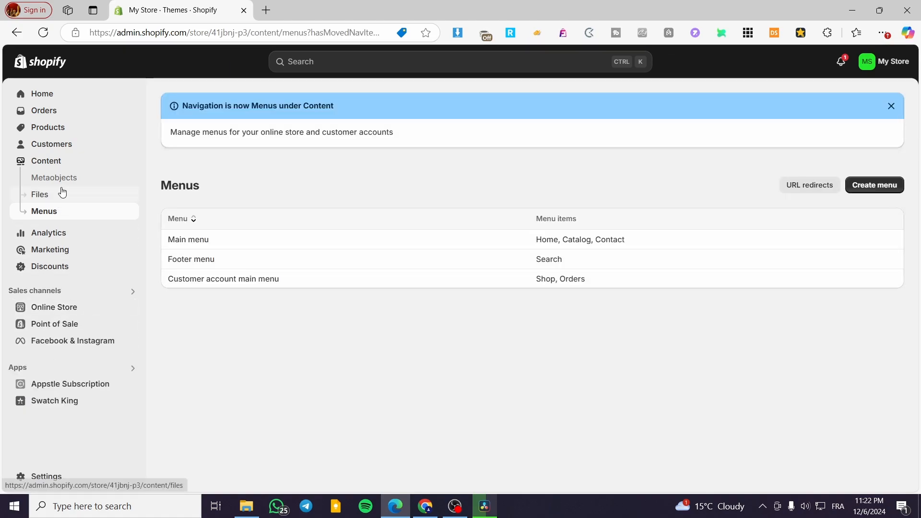
click(55, 308)
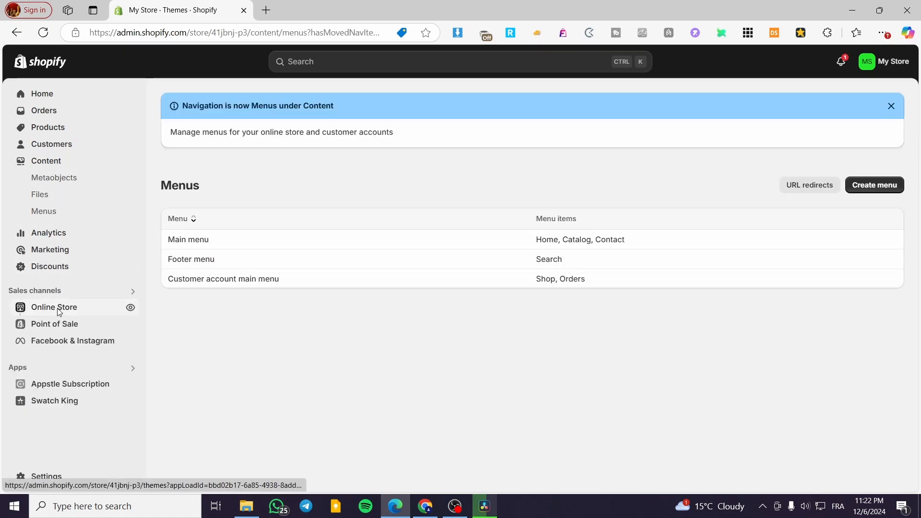
click(57, 307)
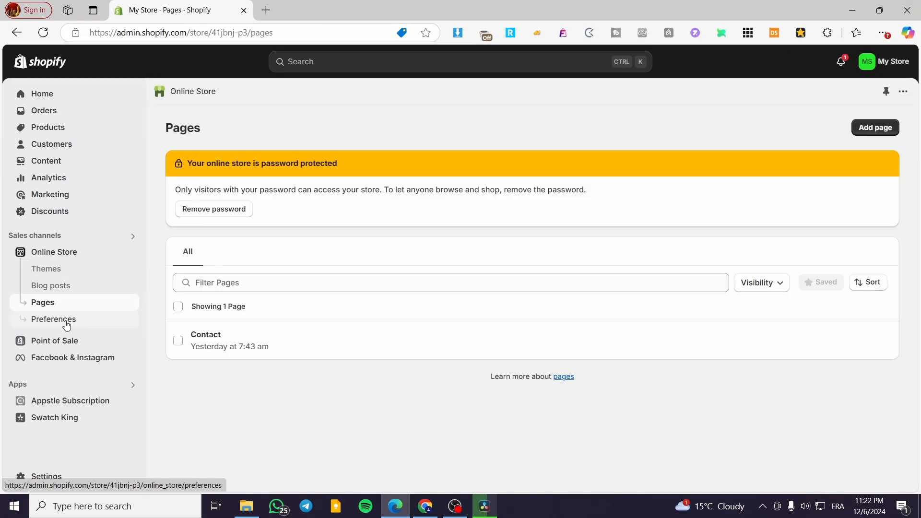
click(67, 319)
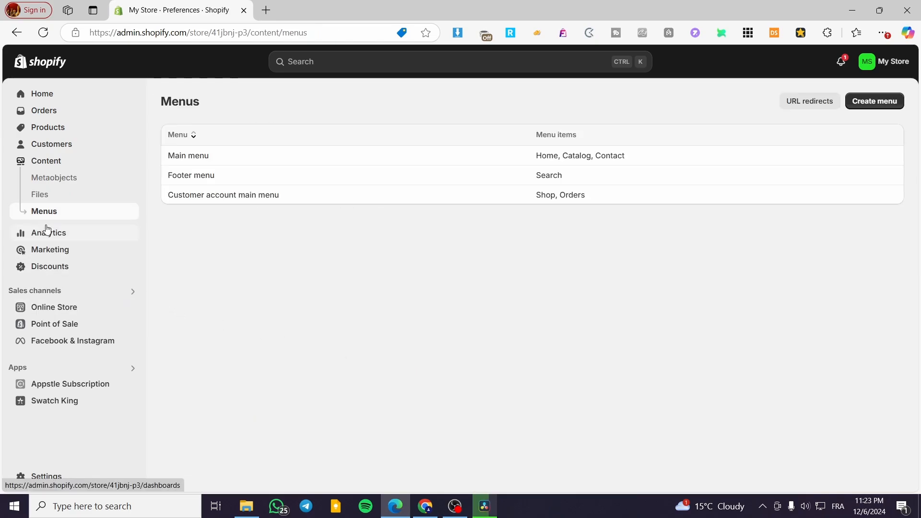
click(56, 309)
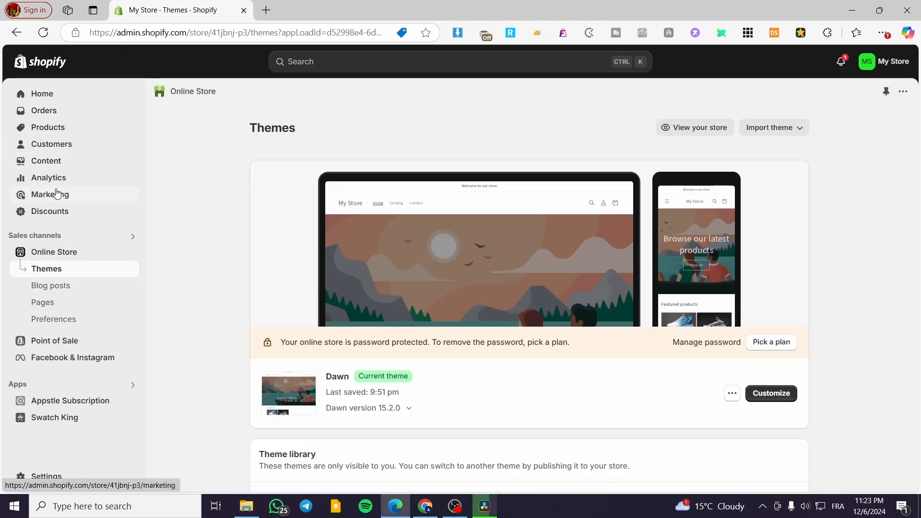
Step: Open the Menus list under Content and look at the form for creating a new menu without filling it in
click(56, 162)
click(43, 218)
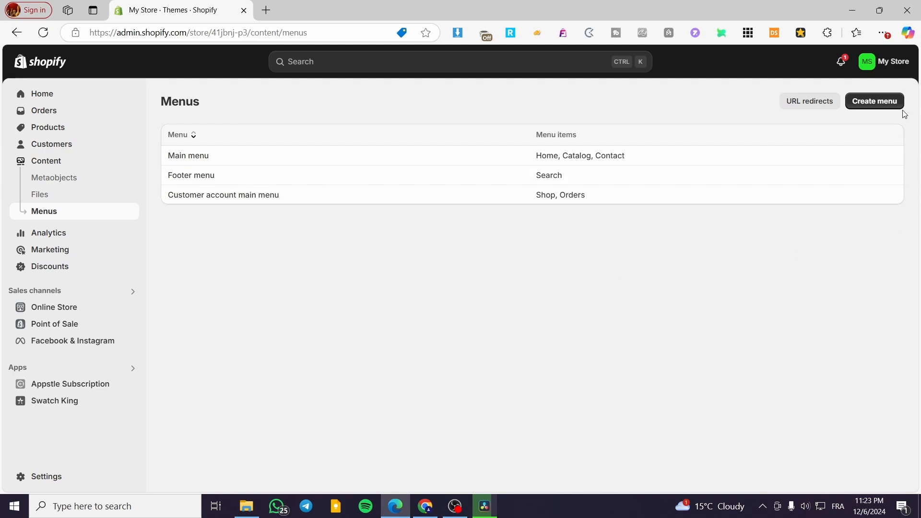
click(884, 104)
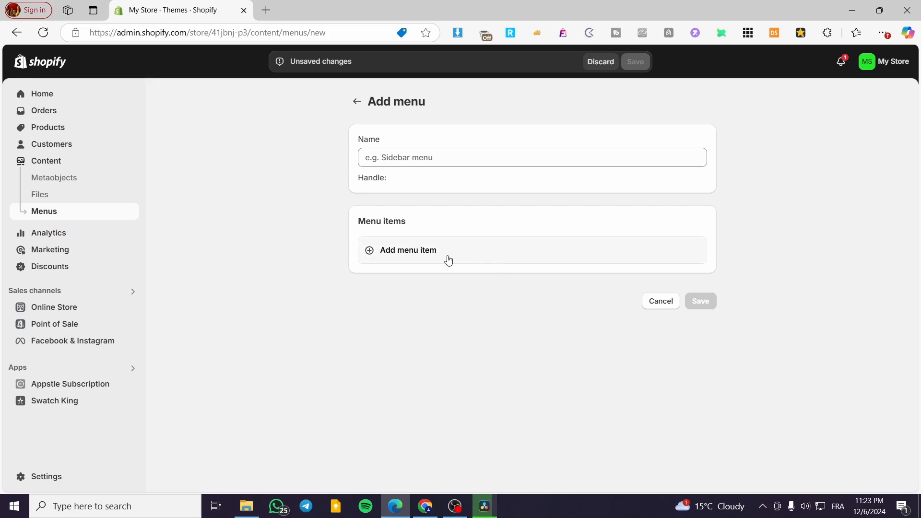
click(50, 214)
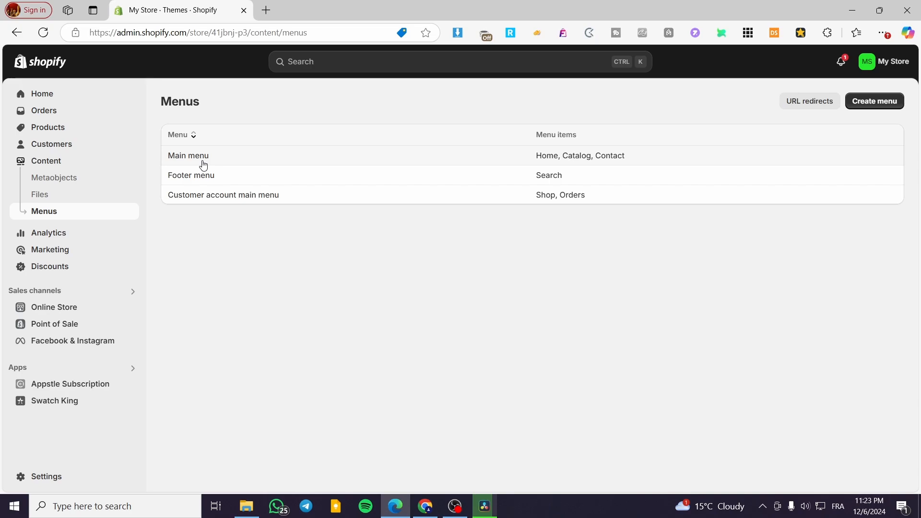
Step: Open the Main menu and compare its items with the header navigation of the live storefront
click(199, 160)
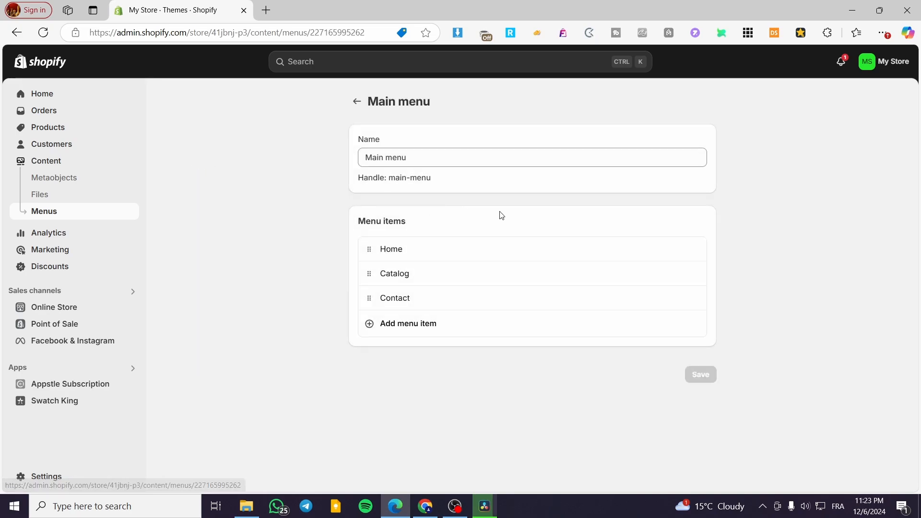
click(78, 214)
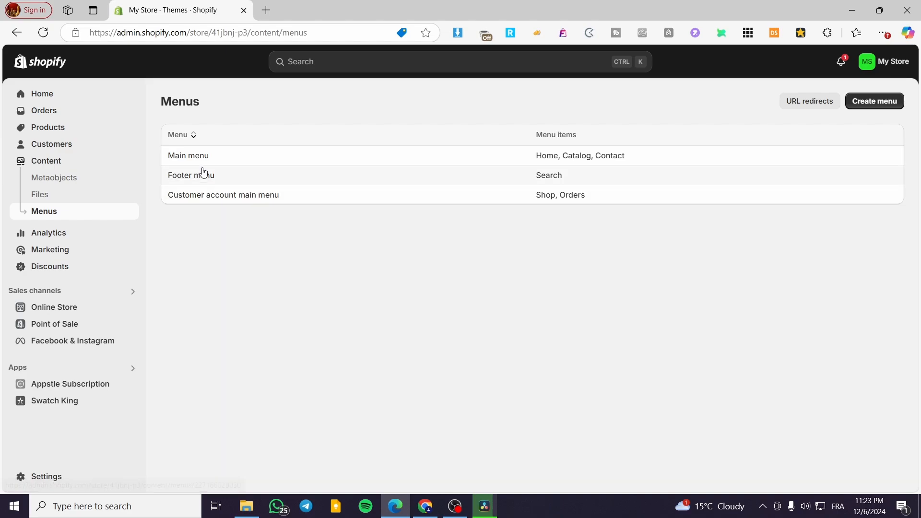
click(204, 156)
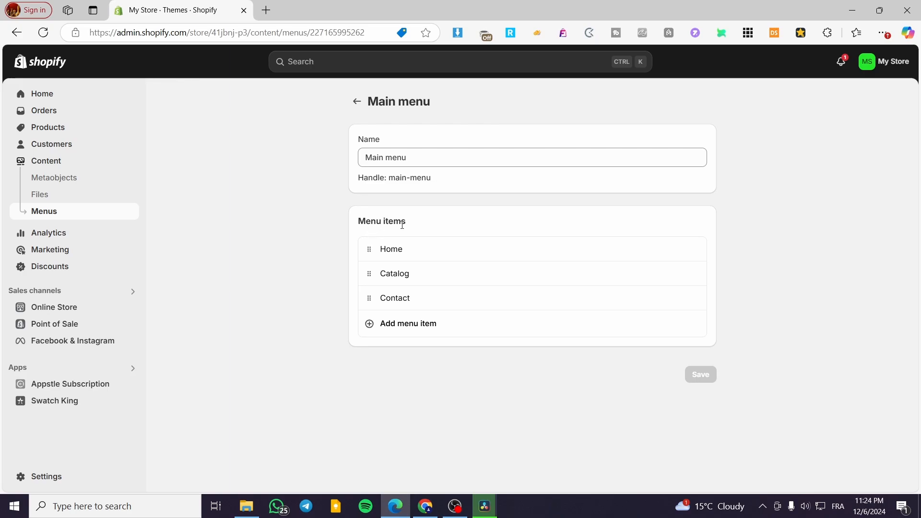
mouse_move(402, 247)
mouse_move(409, 297)
click(130, 307)
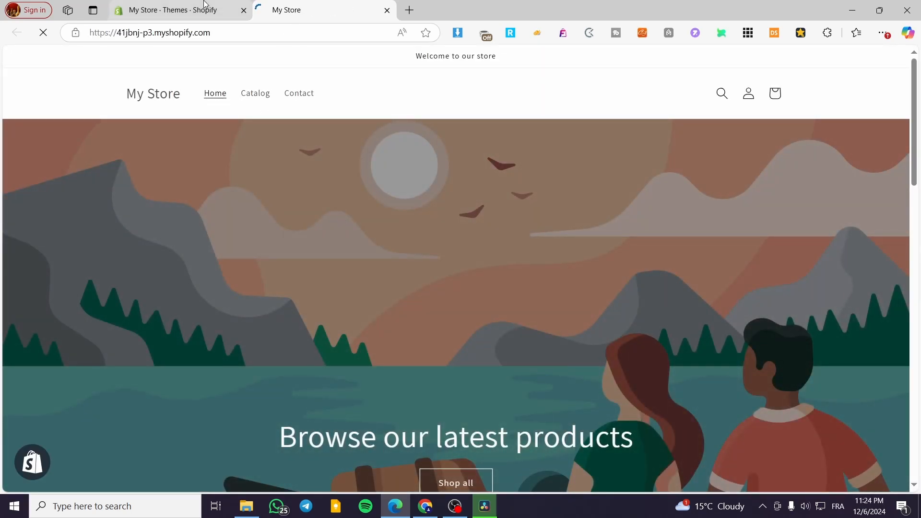
click(205, 4)
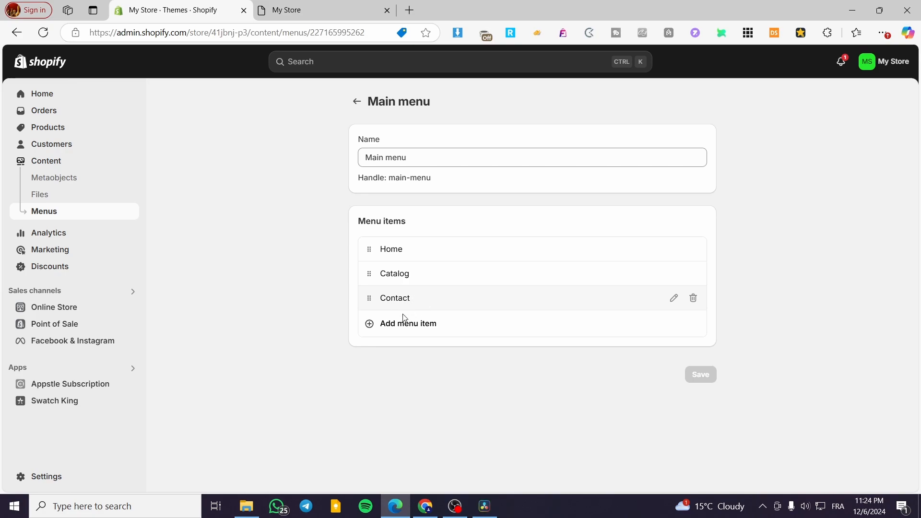
Step: Add a menu item labelled Catalog that links to All products to the Main menu, and save the menu
click(447, 331)
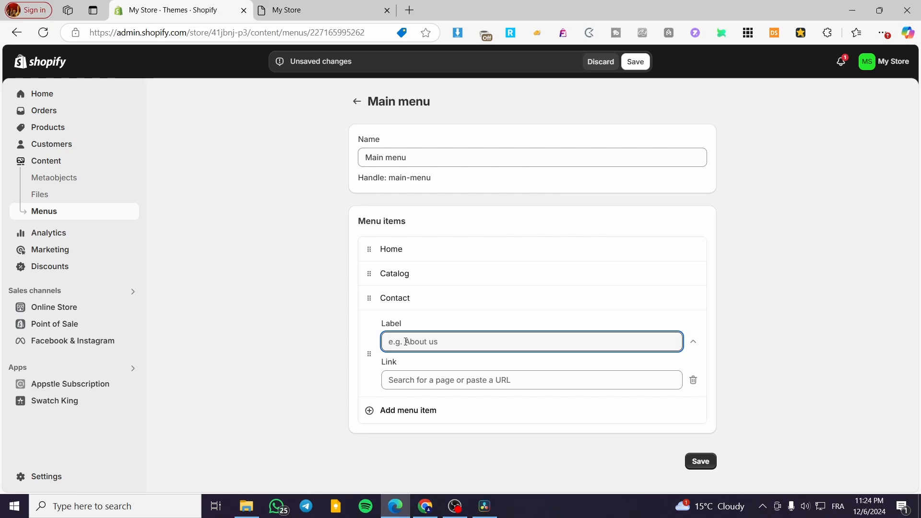
text(Catalog)
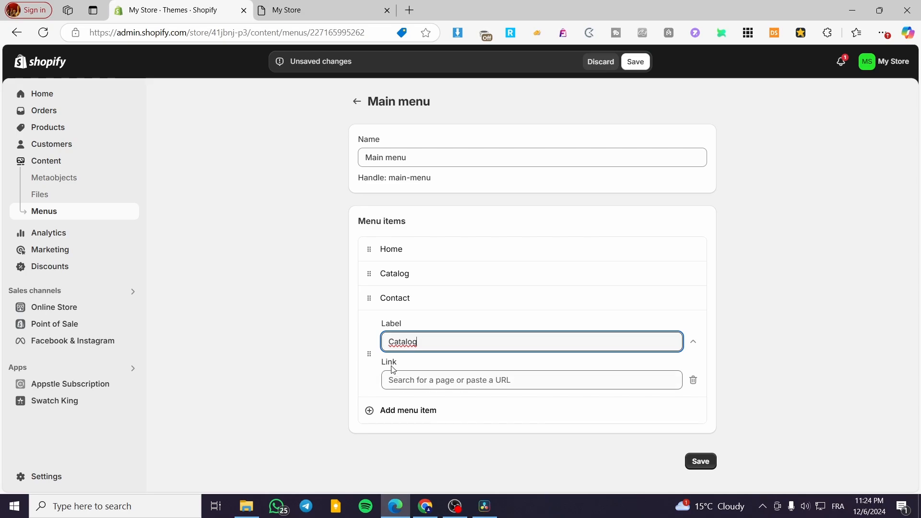
click(416, 384)
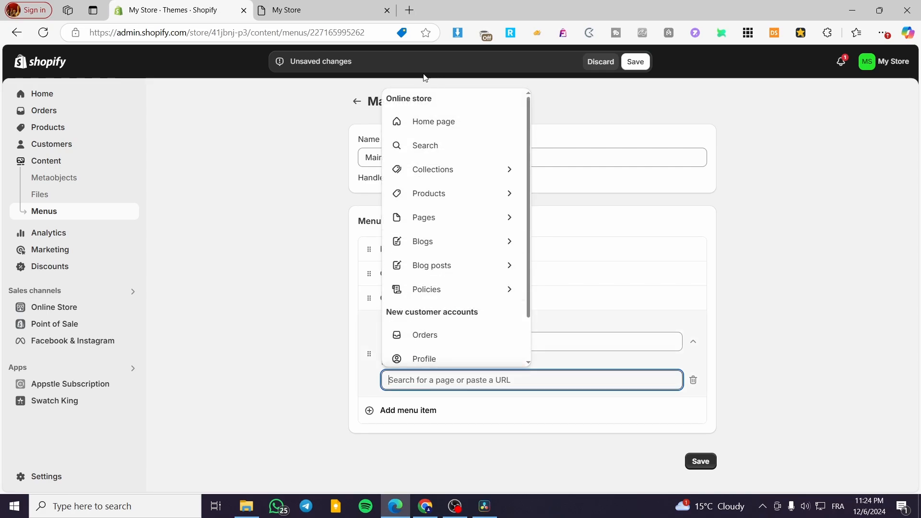
scroll(472, 139, down, 2)
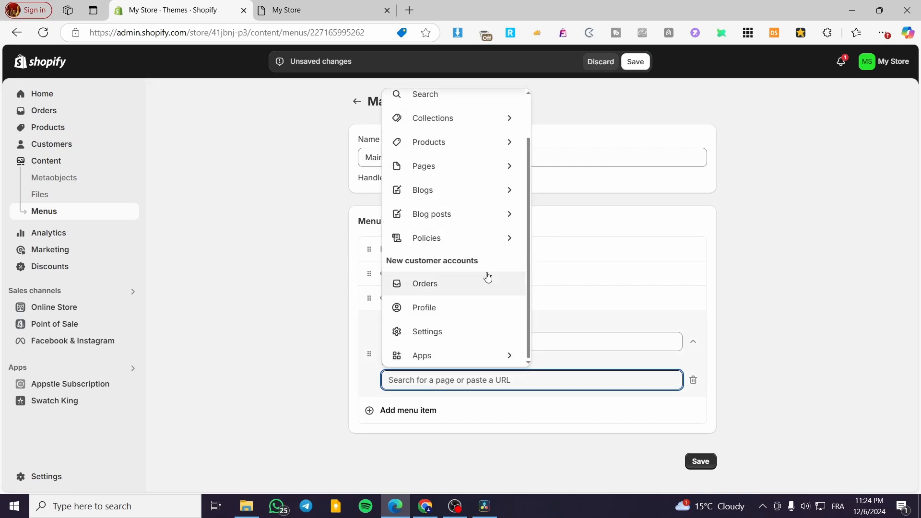
scroll(488, 276, up, 2)
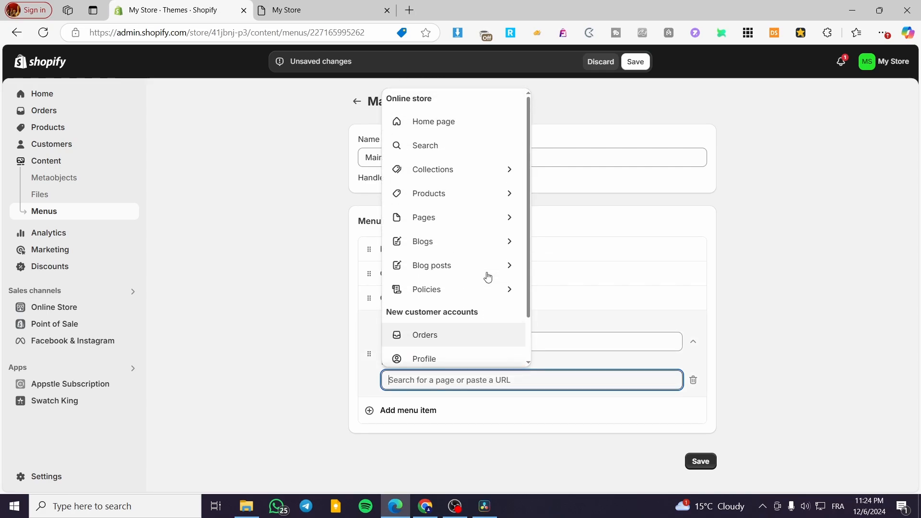
click(479, 201)
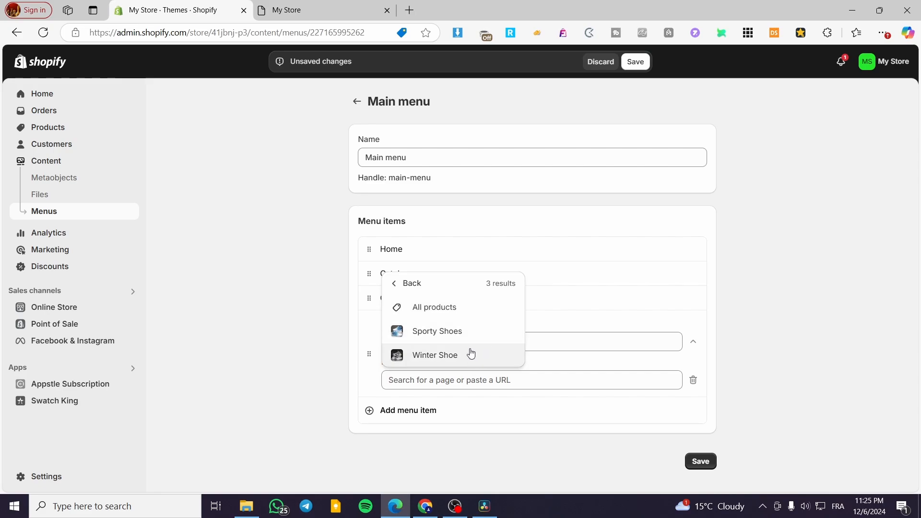
click(498, 311)
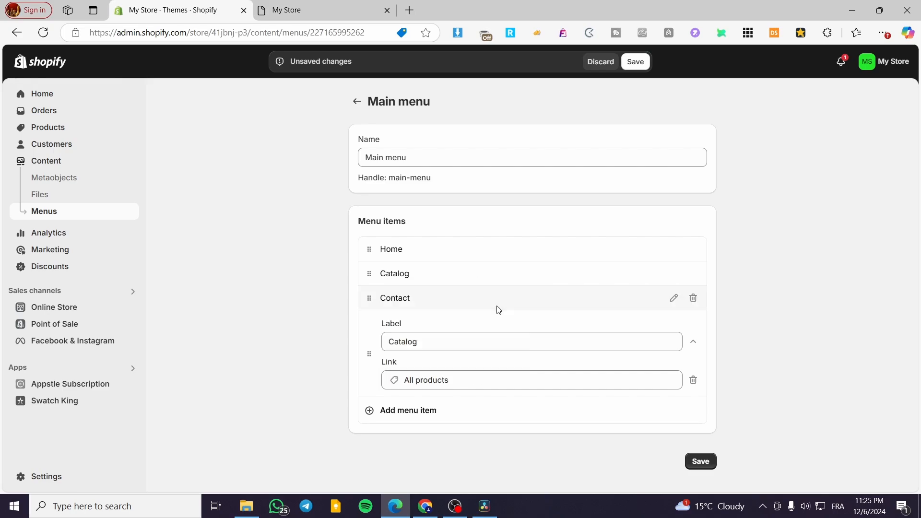
click(703, 463)
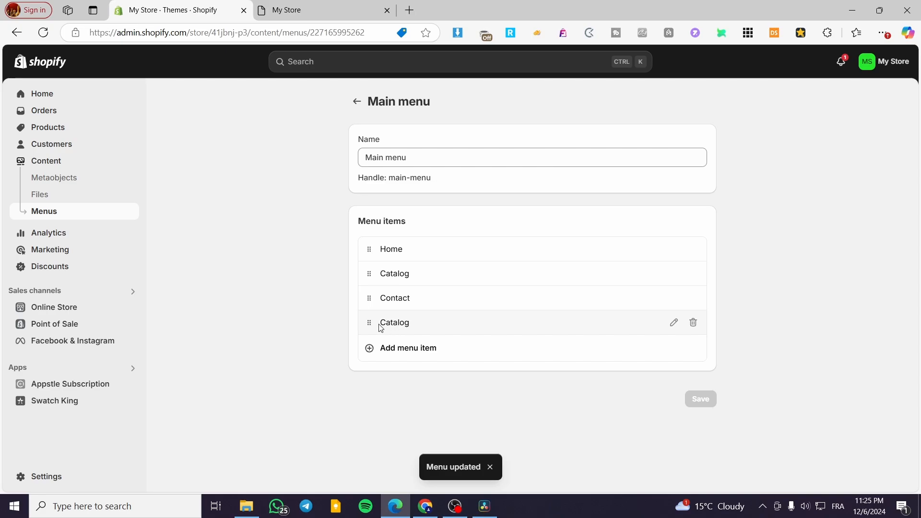
Step: Reload the live storefront and check that the header's Catalog links open the product listing, and return to the home page
click(308, 9)
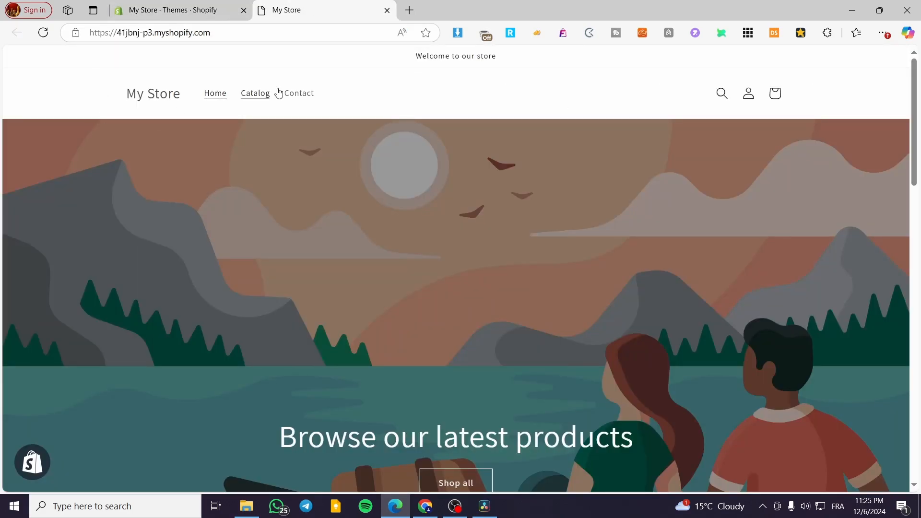
click(43, 32)
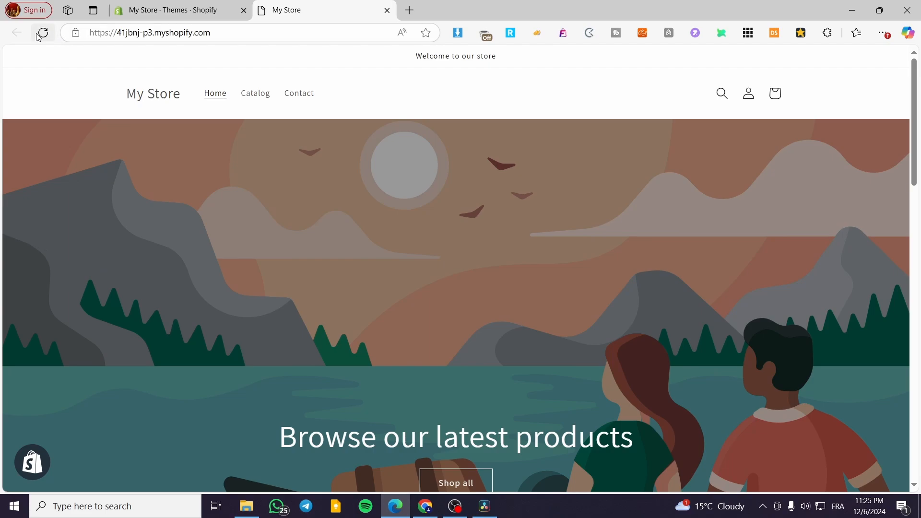
click(42, 34)
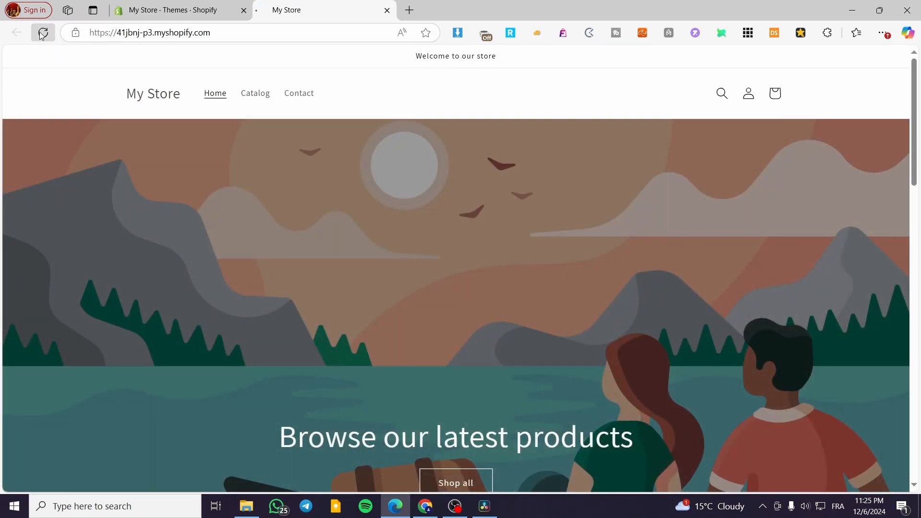
click(271, 94)
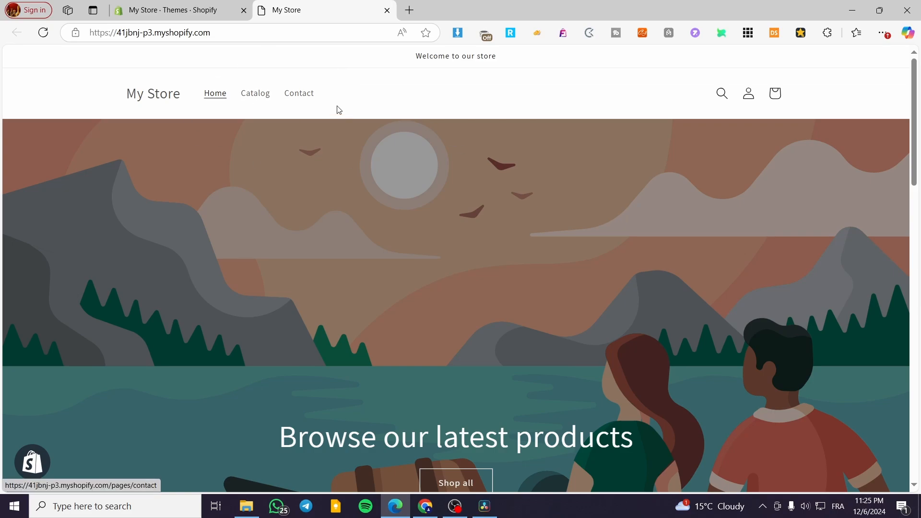
click(251, 92)
click(345, 100)
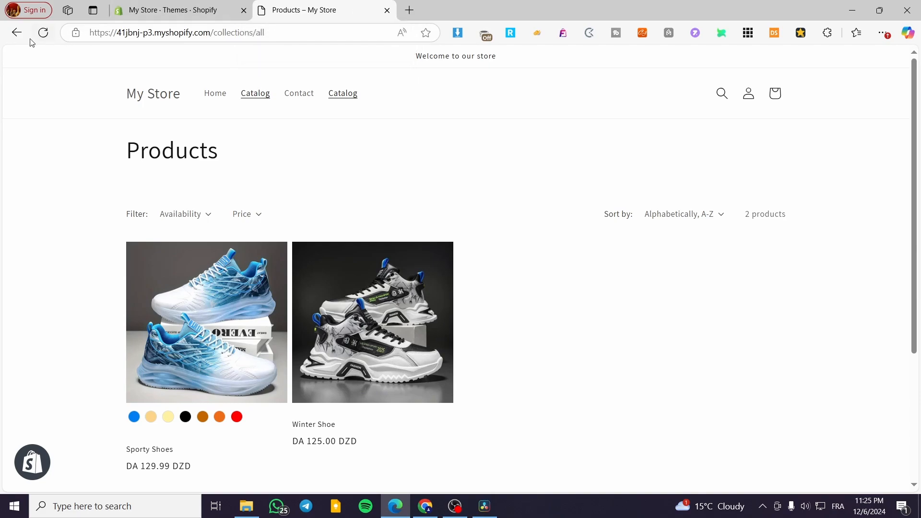
click(16, 32)
Step: Remove the second Catalog item, below Contact, from the Main menu, save the menu, and close the storefront preview
click(208, 13)
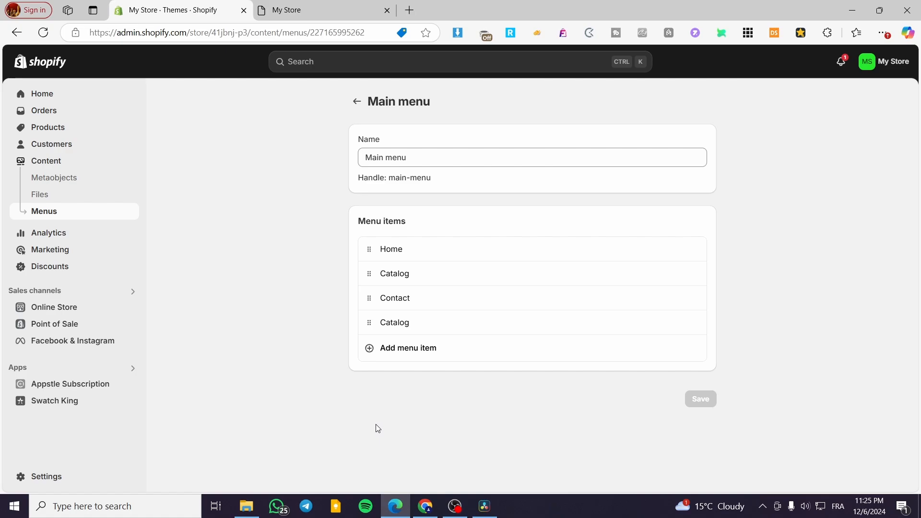
mouse_move(545, 319)
mouse_move(673, 329)
click(694, 325)
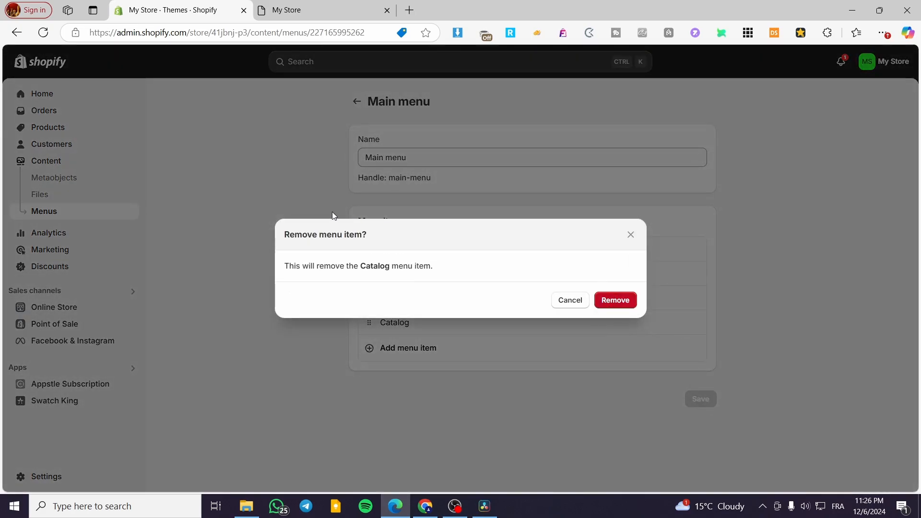
click(631, 306)
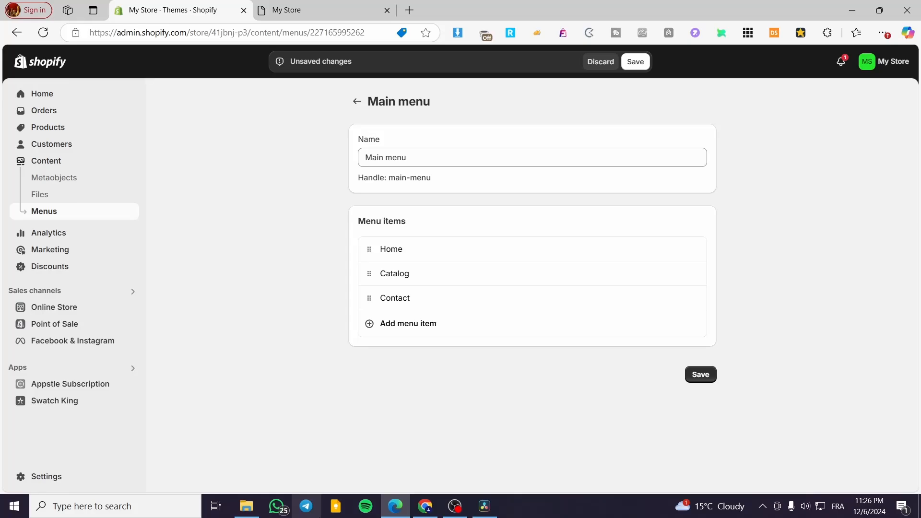
click(638, 57)
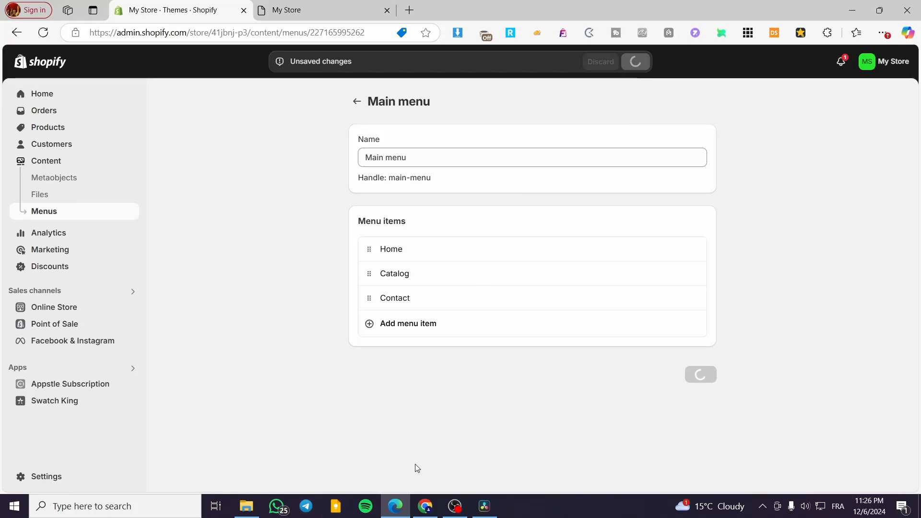
click(298, 11)
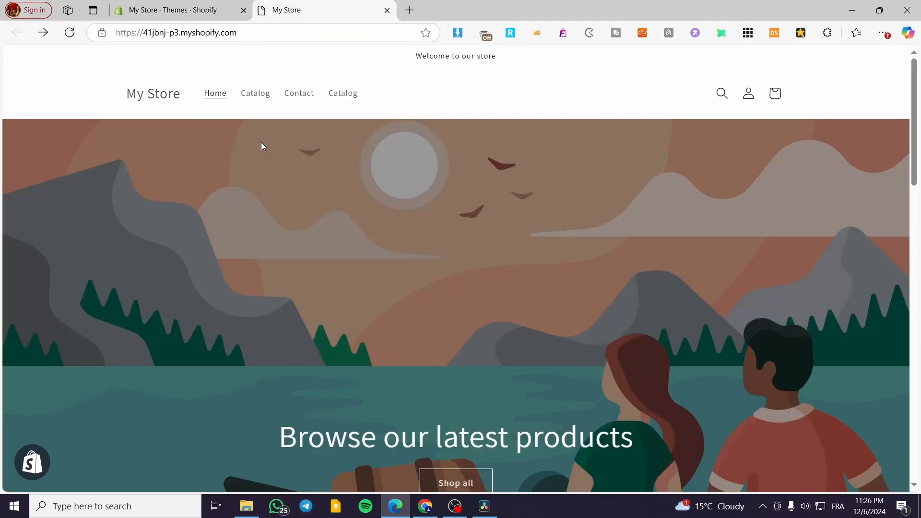
click(387, 11)
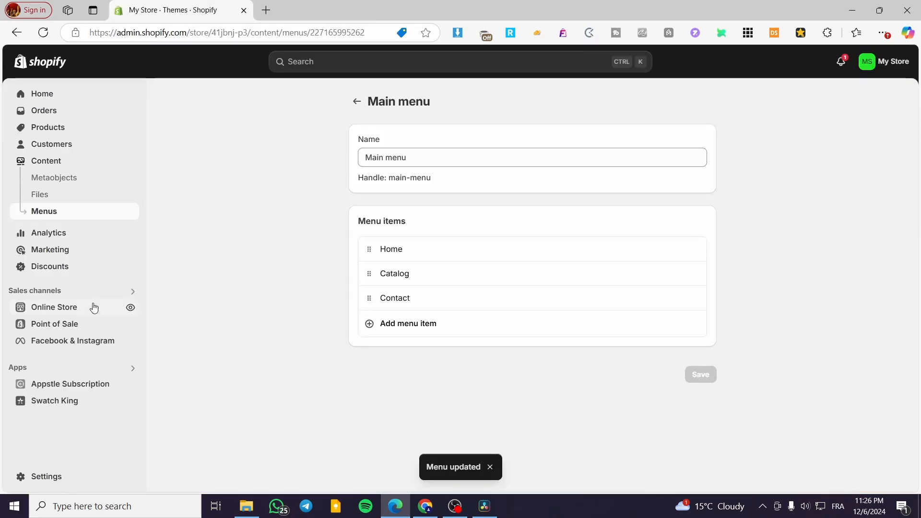
Step: View the live storefront to check its header navigation after the Catalog removal, and close the storefront preview
click(136, 308)
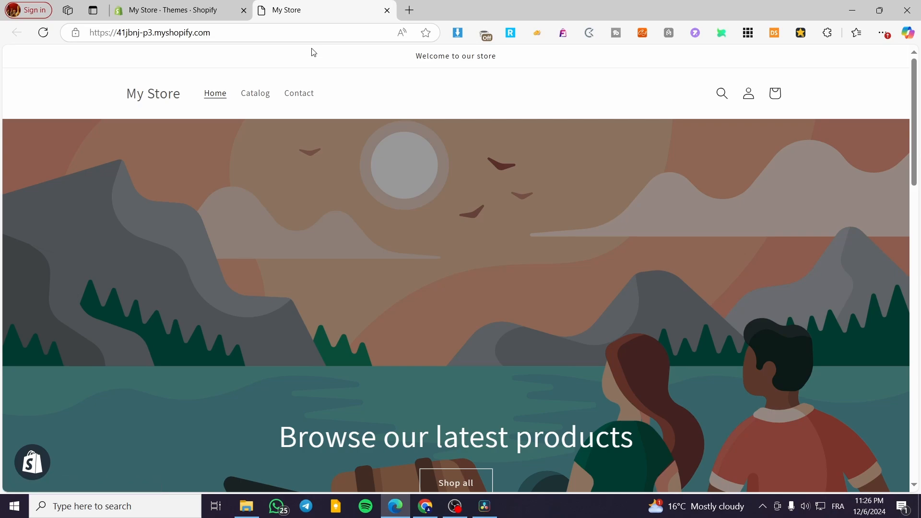
click(189, 5)
click(331, 10)
click(386, 10)
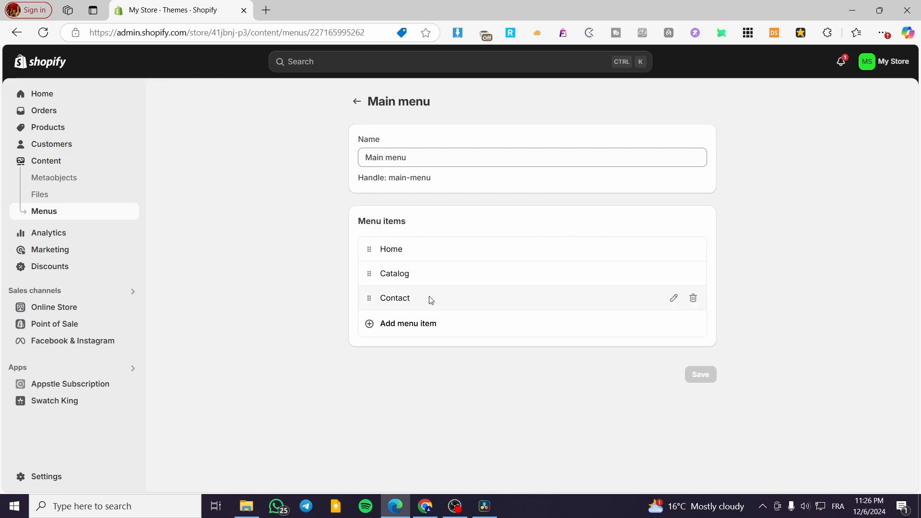
Step: Open the Contact menu item for editing, review its label and the available link destinations, and collapse it without making changes
click(673, 300)
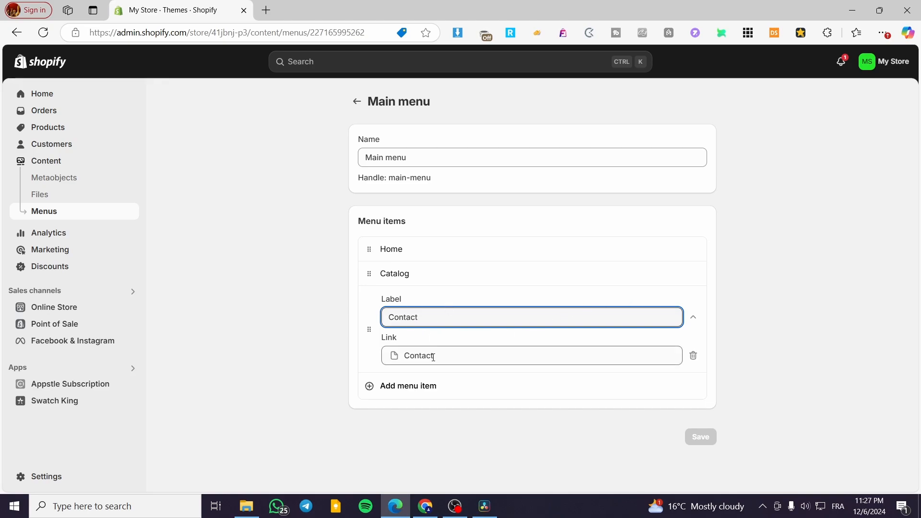
drag(436, 320, 325, 325)
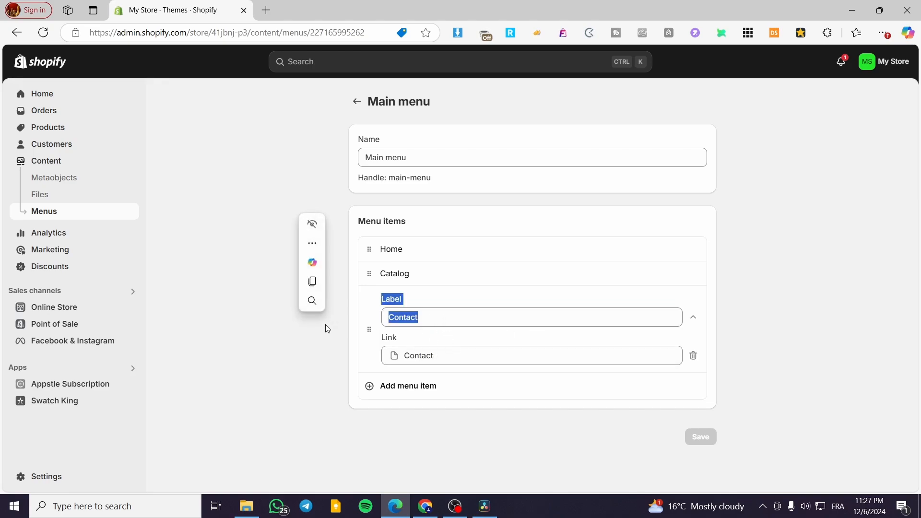
click(479, 323)
drag(473, 319, 379, 322)
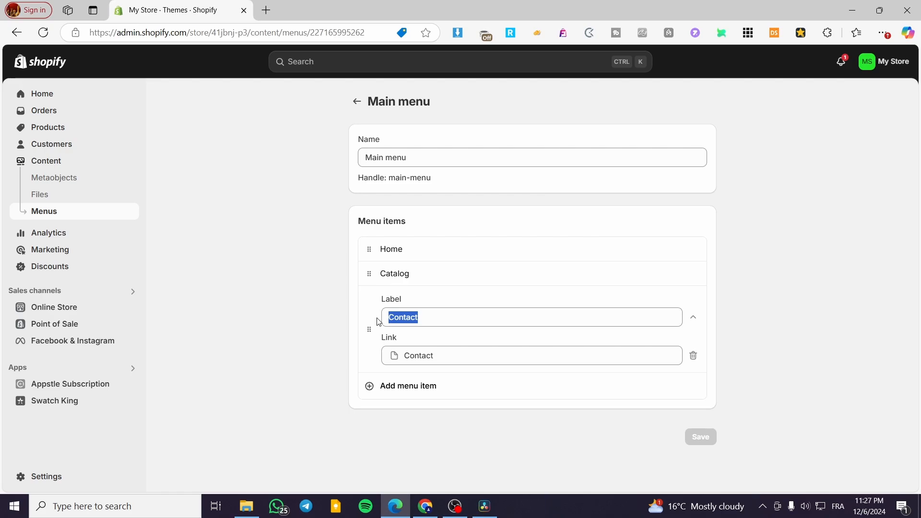
click(454, 358)
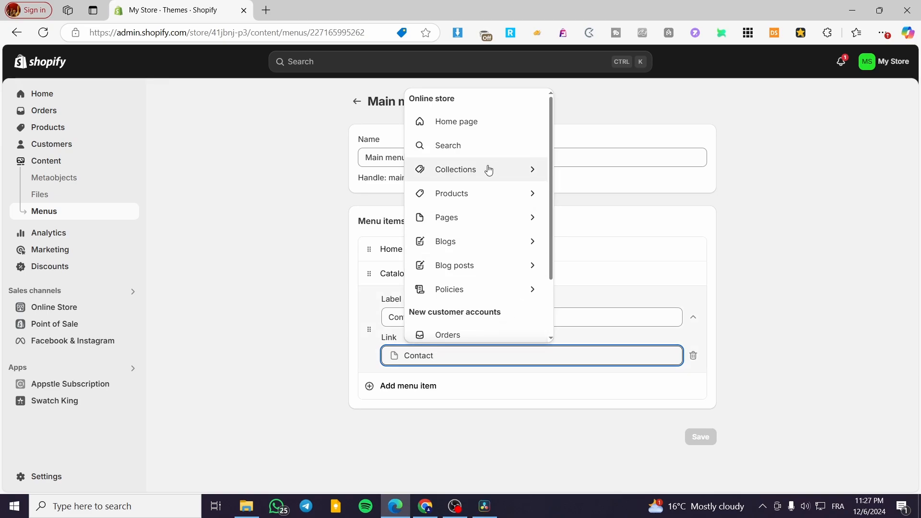
scroll(490, 149, down, 2)
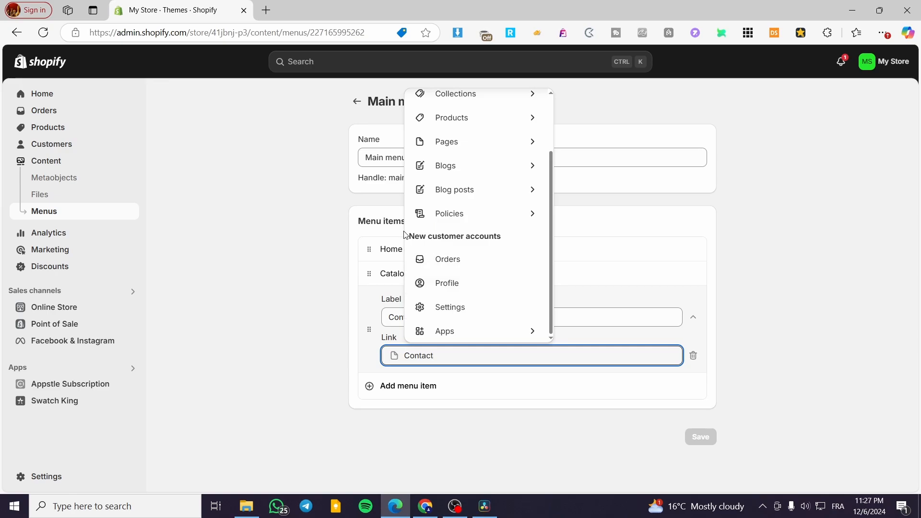
scroll(470, 248, up, 2)
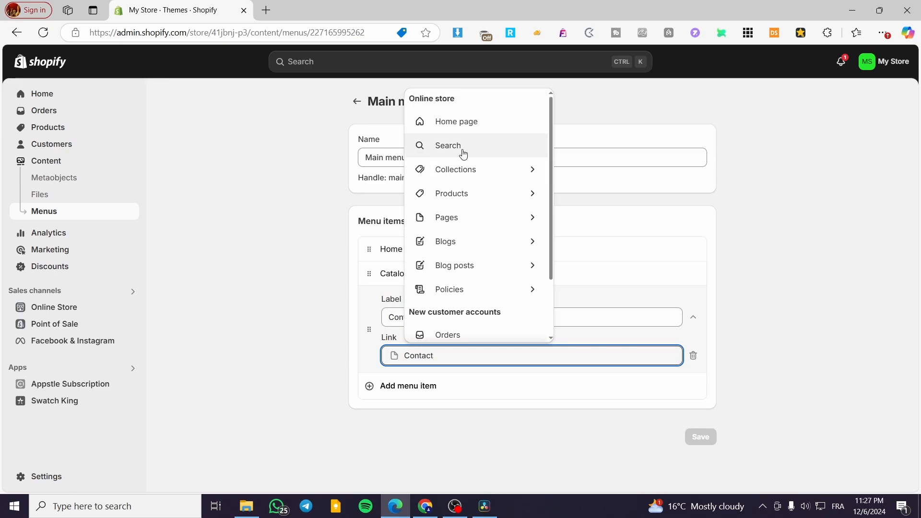
scroll(525, 247, down, 2)
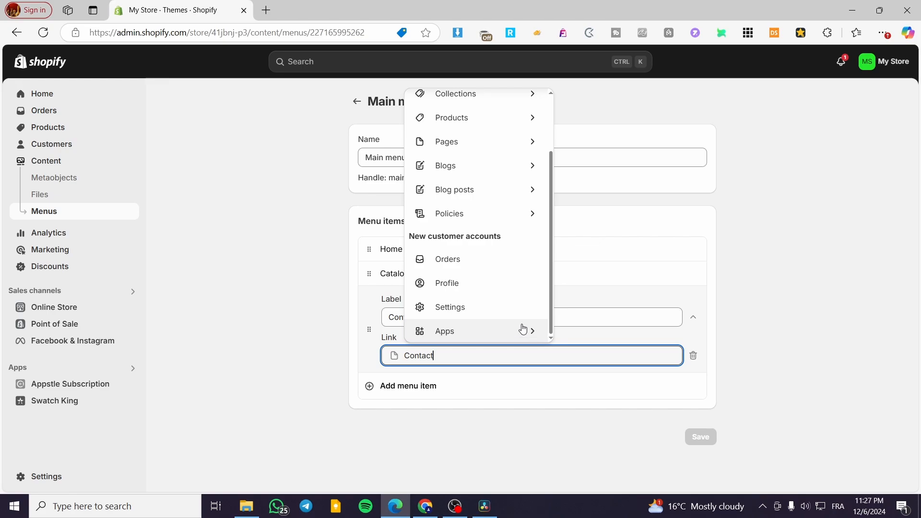
scroll(504, 319, up, 2)
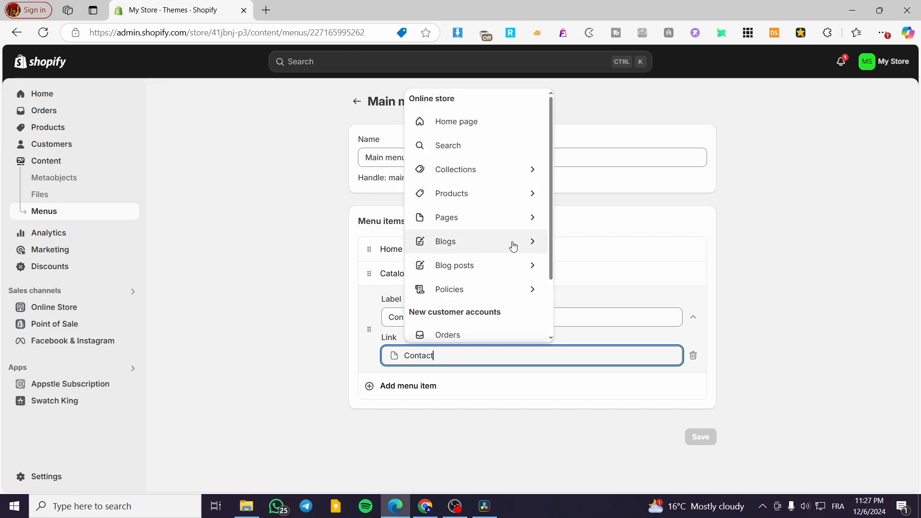
scroll(506, 248, down, 2)
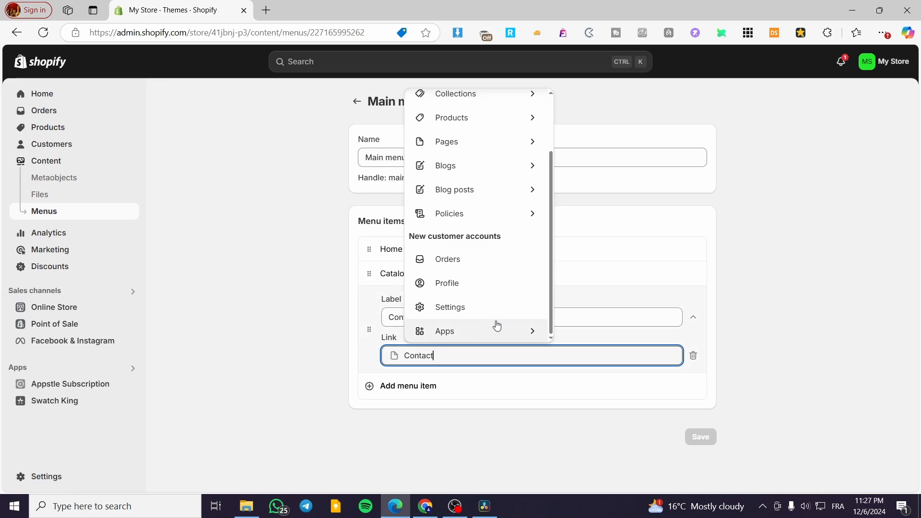
click(283, 382)
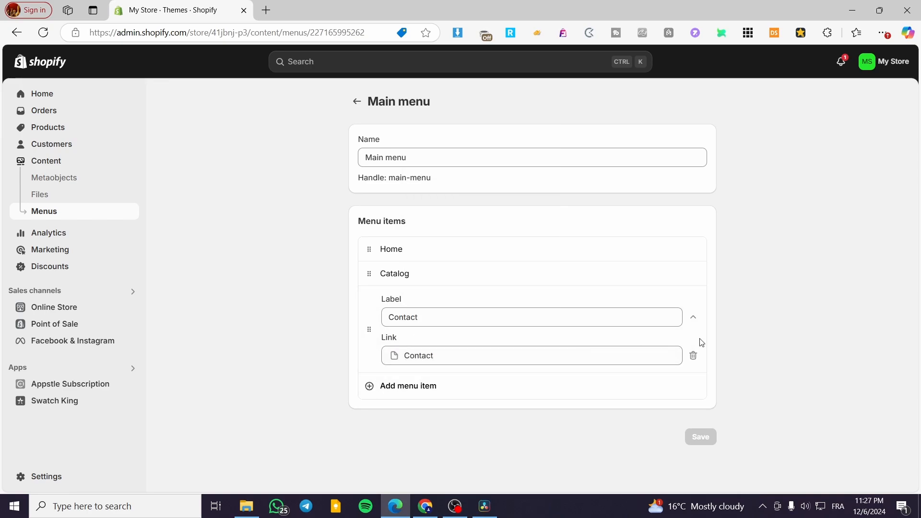
click(692, 318)
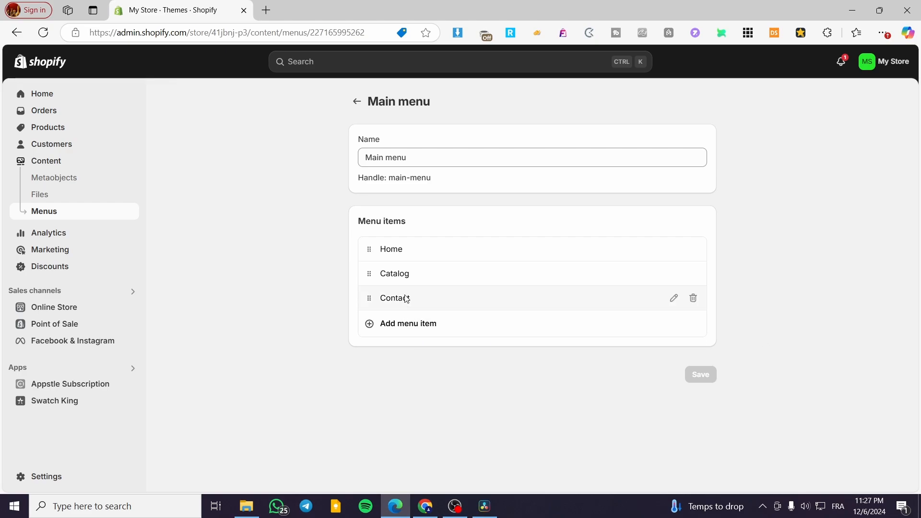
Step: Add a menu item labelled Shoe that links to All collections to the Main menu, and save the menu
click(397, 327)
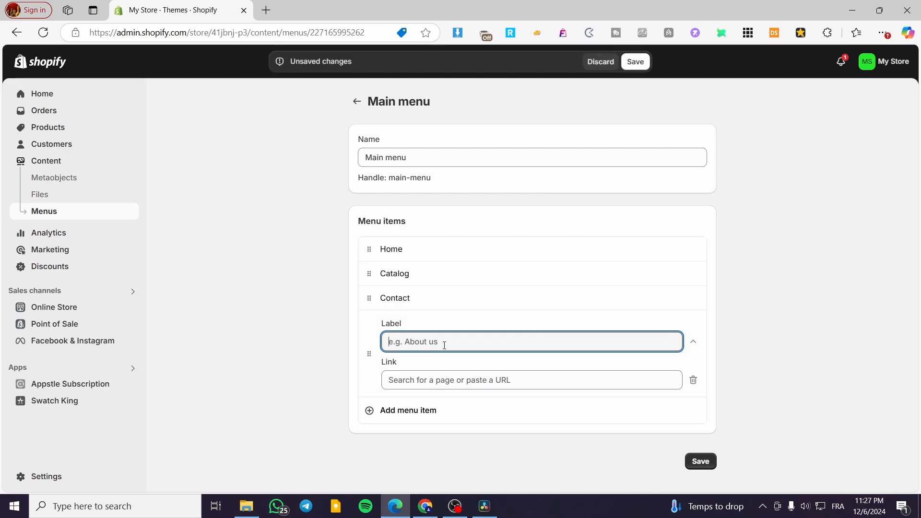
text(Shoe)
click(422, 381)
click(321, 382)
click(402, 383)
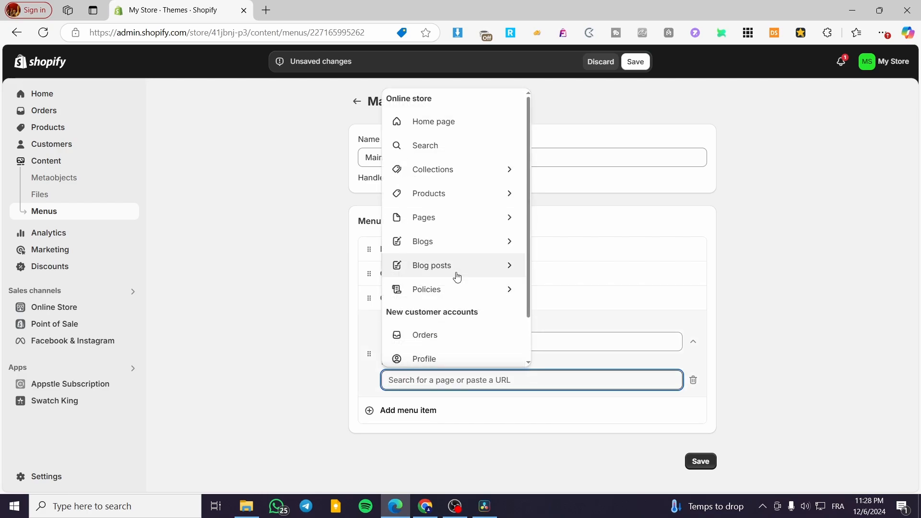
click(479, 220)
click(339, 442)
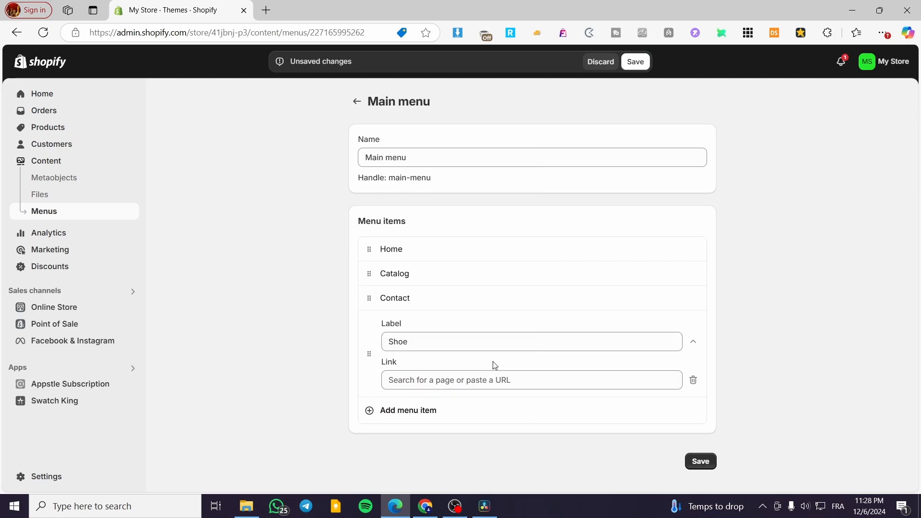
click(494, 380)
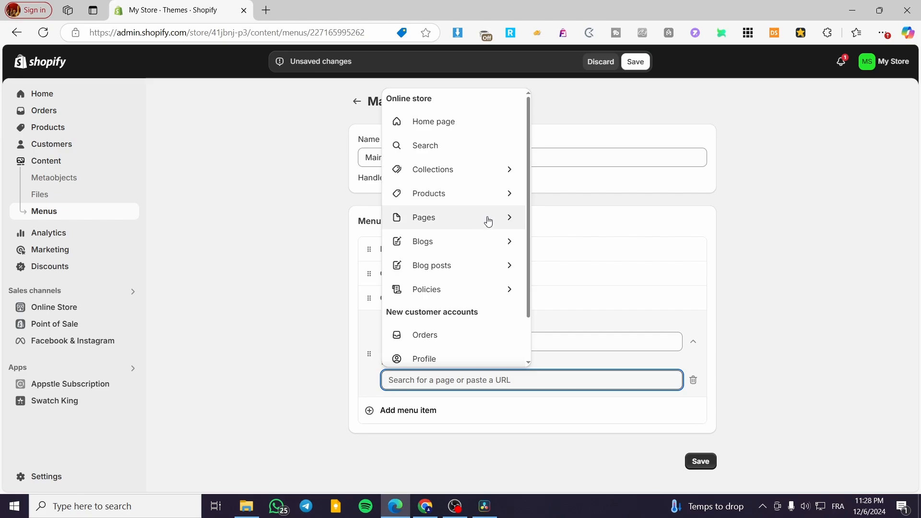
click(504, 172)
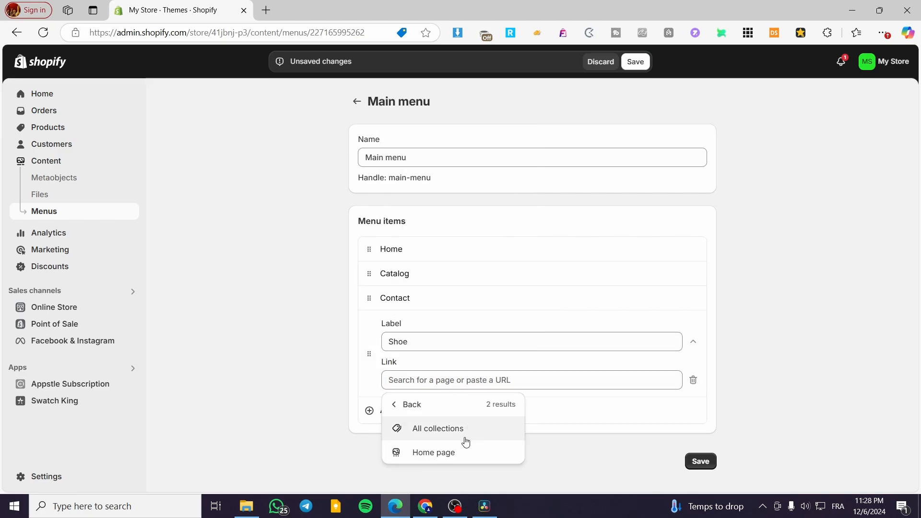
click(455, 433)
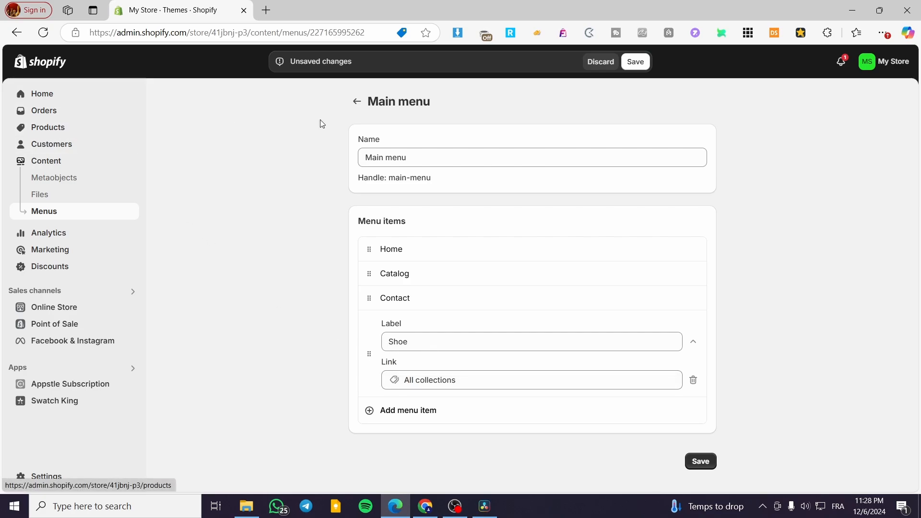
click(636, 62)
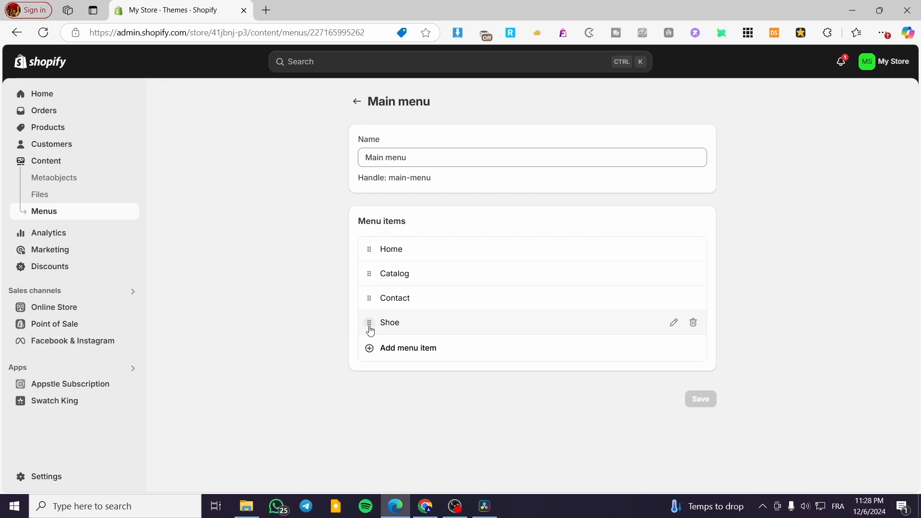
Step: Nest the Shoe item under Catalog as a submenu item, check it by expanding Catalog, and save the menu
drag(370, 331, 367, 303)
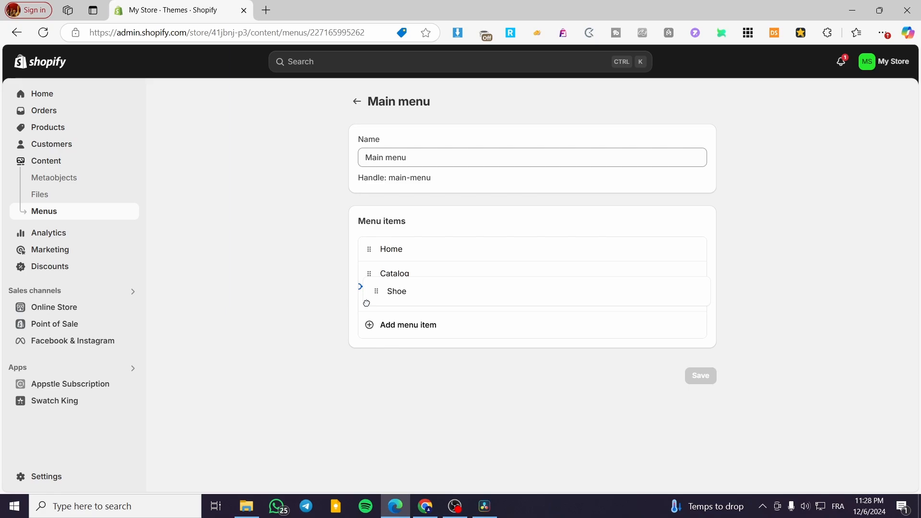
mouse_move(371, 304)
mouse_down()
mouse_move(487, 303)
mouse_move(542, 290)
mouse_move(544, 305)
mouse_move(295, 307)
mouse_move(360, 301)
mouse_move(358, 244)
mouse_move(362, 302)
mouse_move(438, 296)
mouse_move(449, 308)
mouse_move(447, 294)
mouse_up()
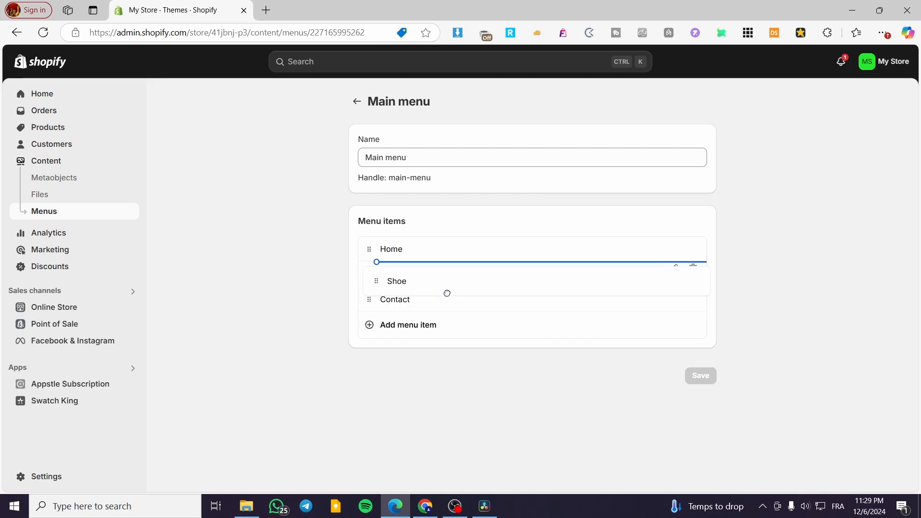
drag(447, 293, 447, 310)
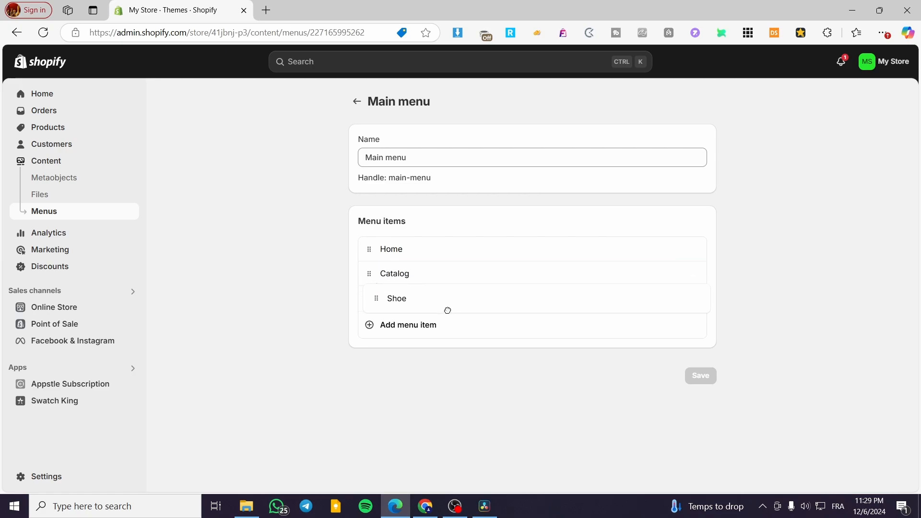
click(382, 274)
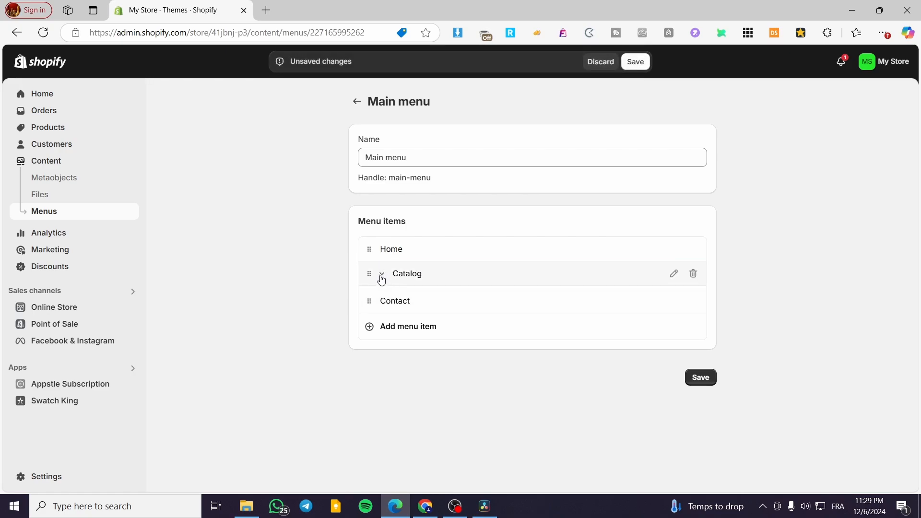
click(383, 274)
click(382, 274)
click(383, 275)
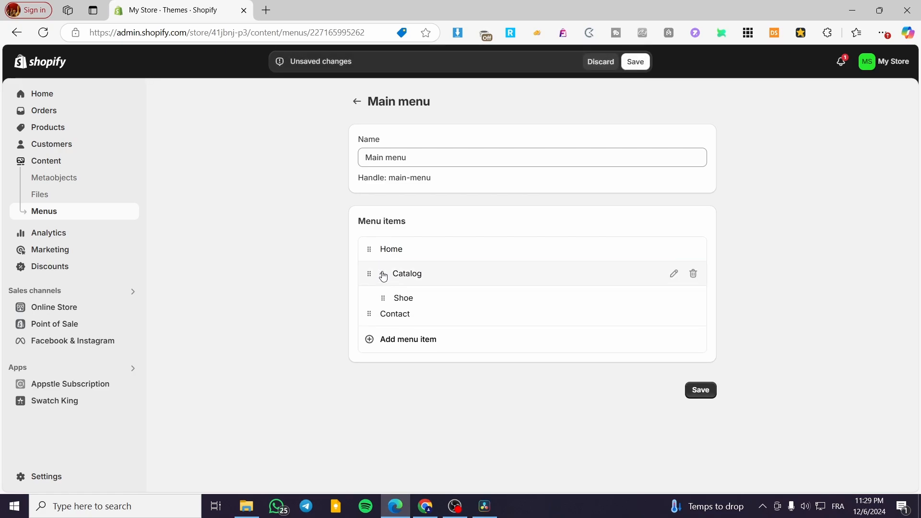
click(382, 275)
click(383, 275)
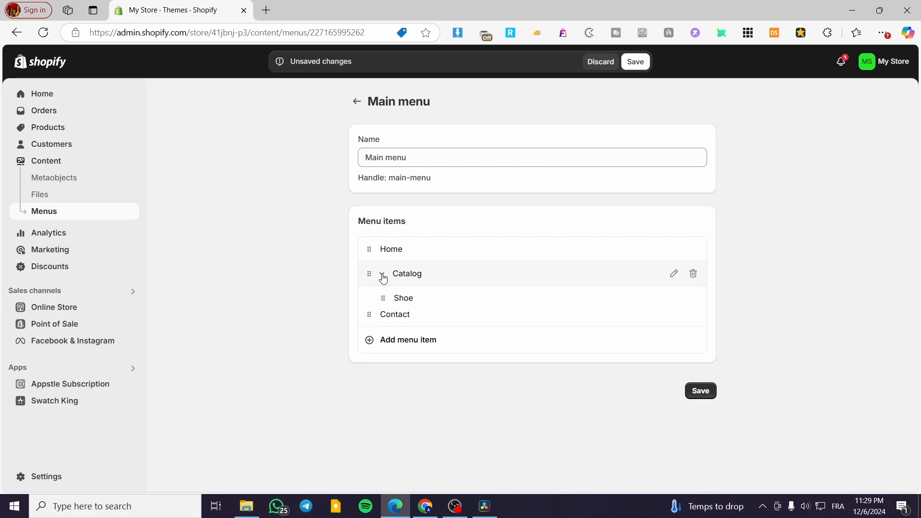
click(382, 274)
click(632, 63)
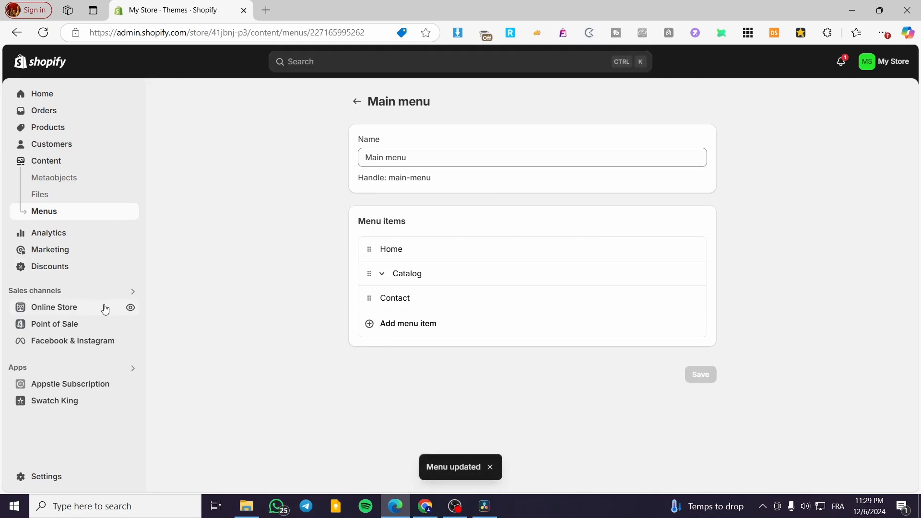
Step: View the live storefront, open Shoe from the header's Catalog dropdown to check its link, and close the storefront preview
click(129, 310)
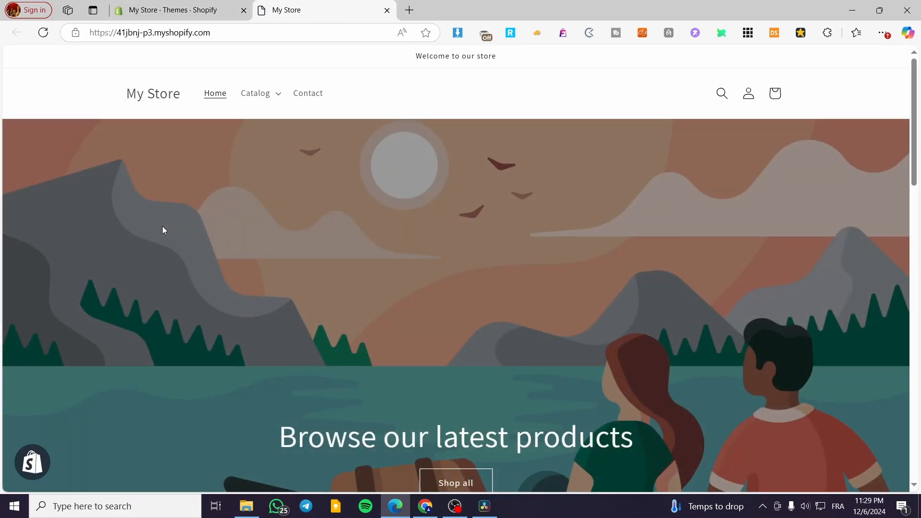
click(281, 102)
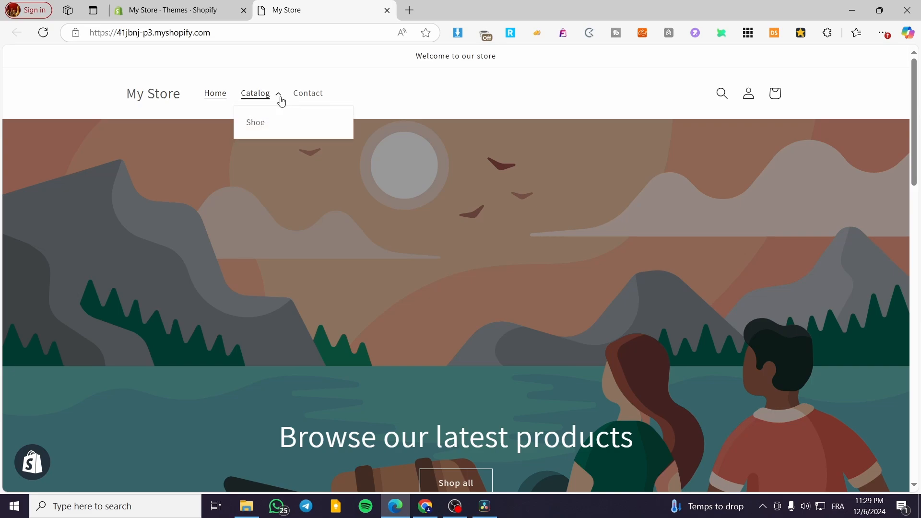
click(262, 129)
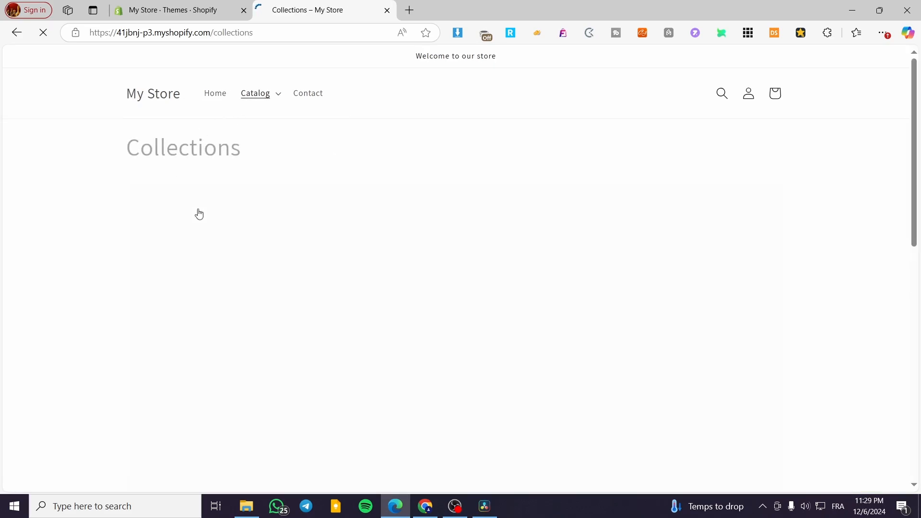
click(387, 10)
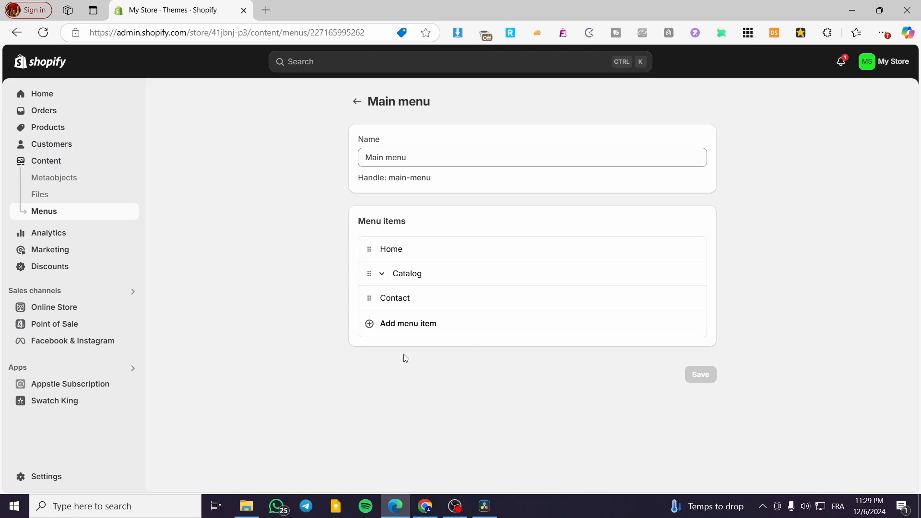
Step: Look through the online store's Pages and Blog posts sections, and return to the Main menu's items under Content
click(56, 309)
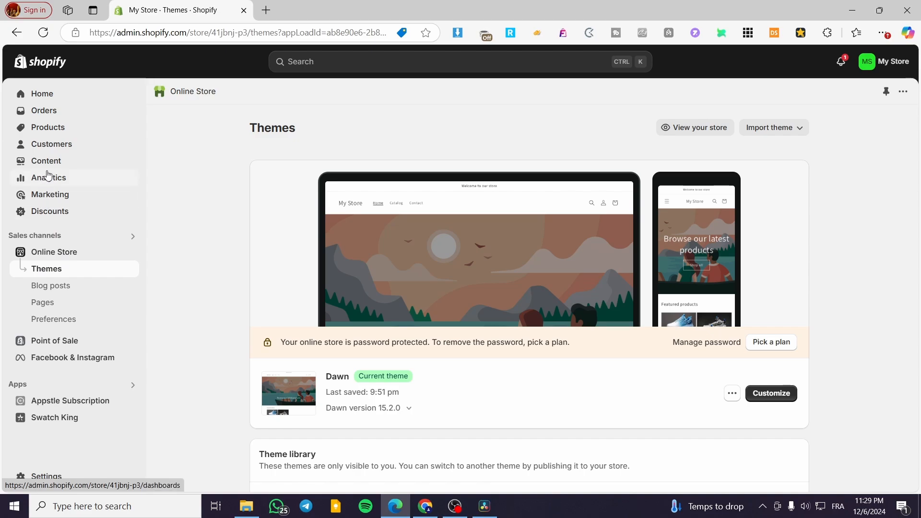
click(44, 302)
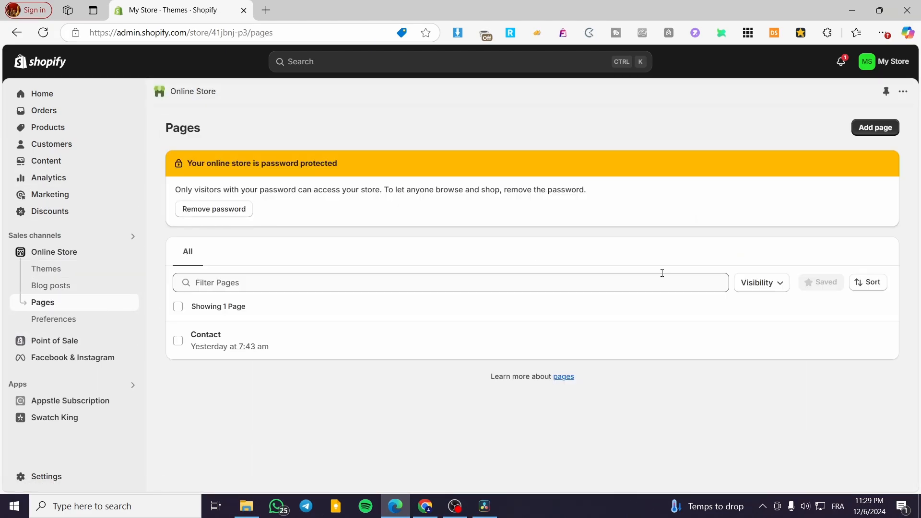
click(60, 287)
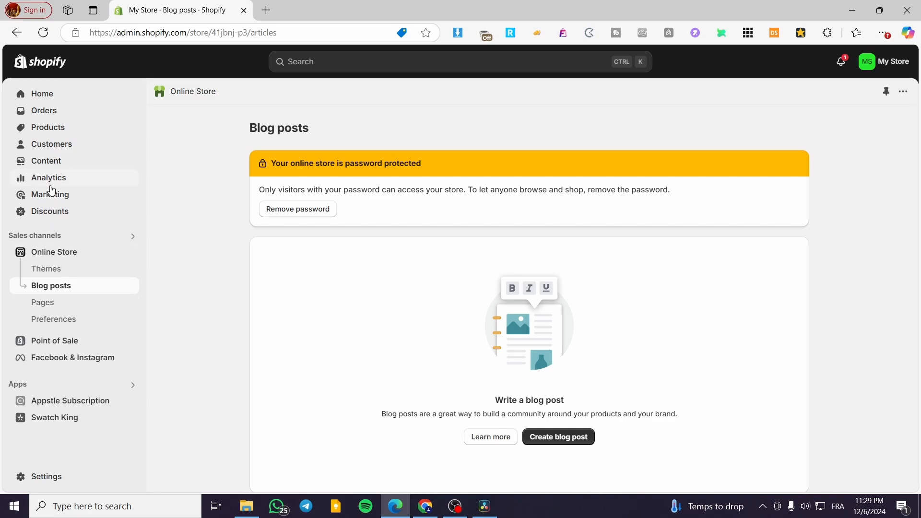
click(53, 164)
click(43, 211)
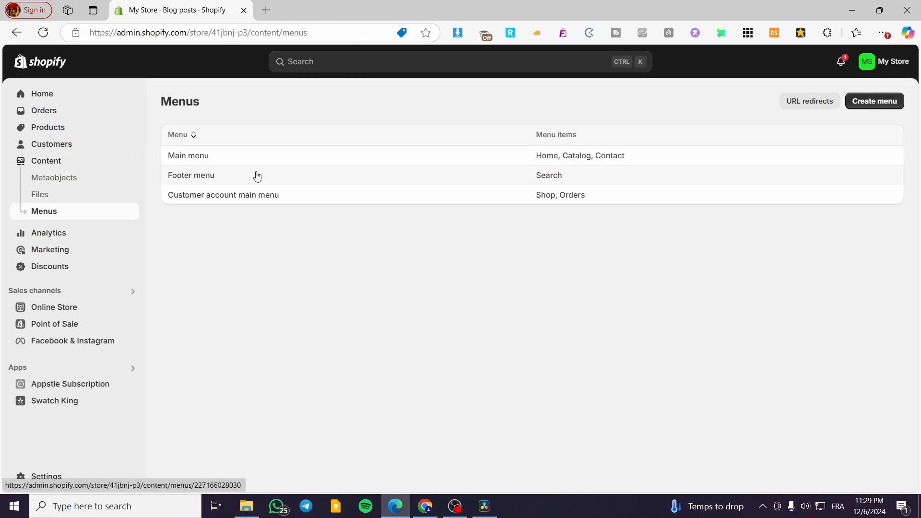
click(191, 157)
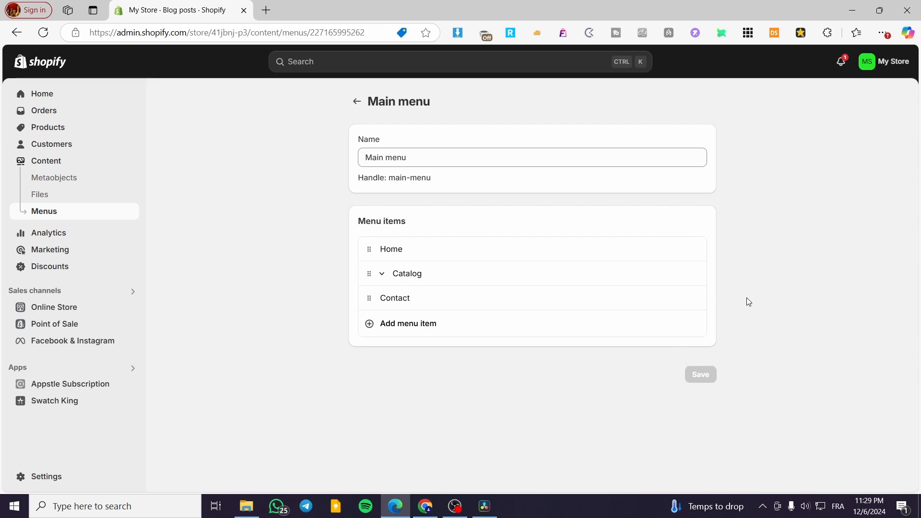
mouse_move(698, 277)
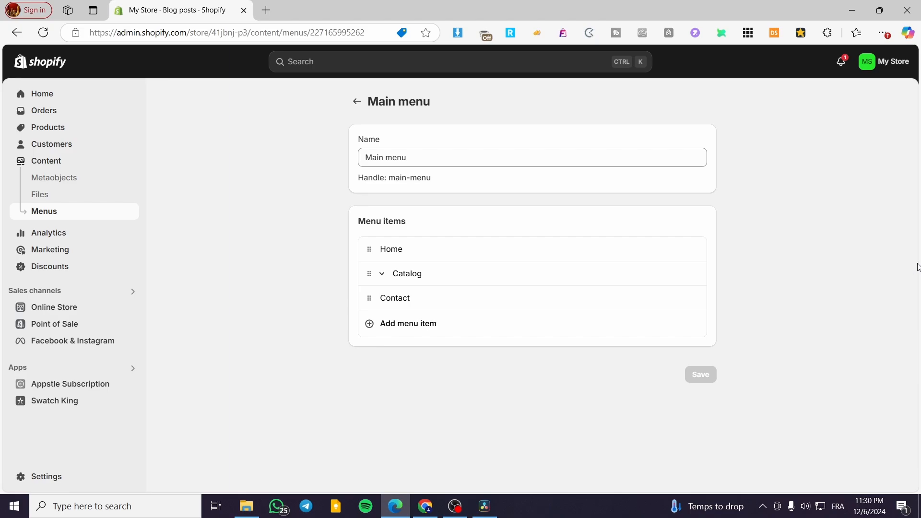